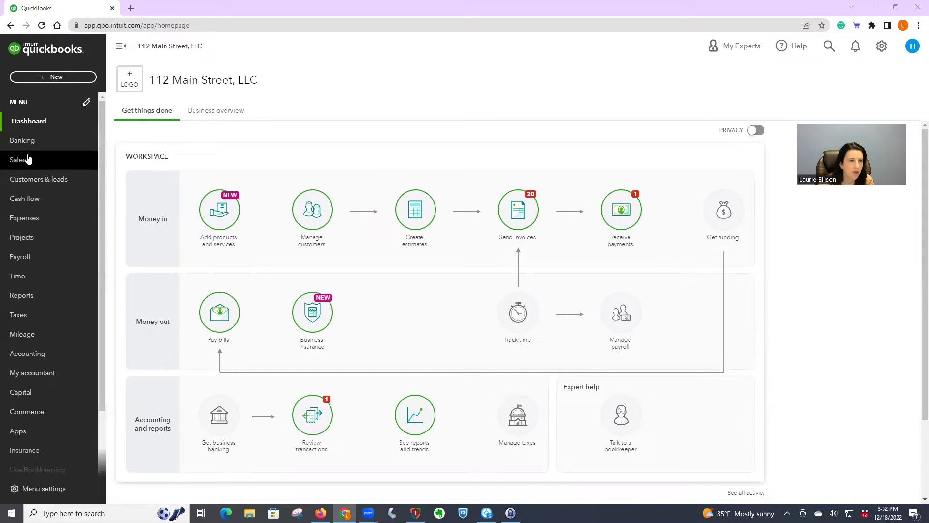
Step: Go to Sales and bring up the Customers list
left_click(29, 162)
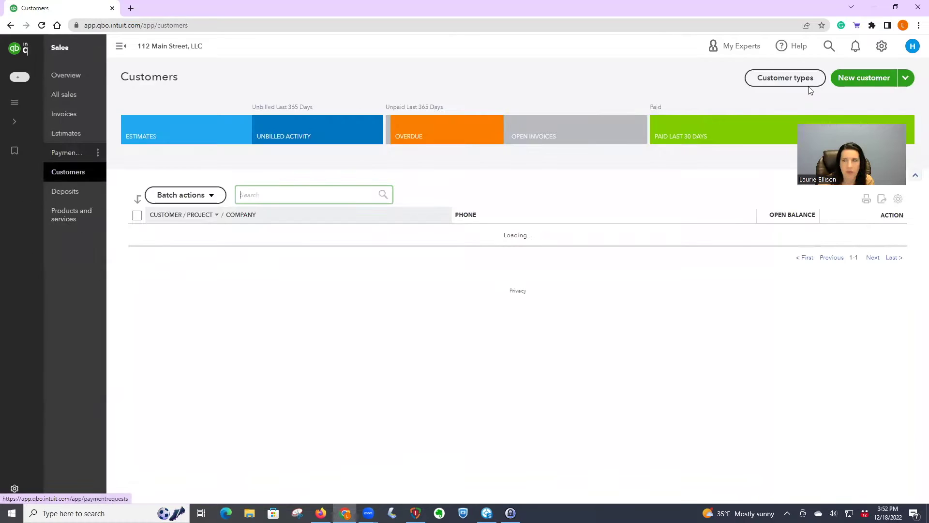
Step: Open the B2 - Unit 1A 4-30-2023 tenant's customer page from the customer list
scroll(814, 88, "down", 3)
left_click(882, 47)
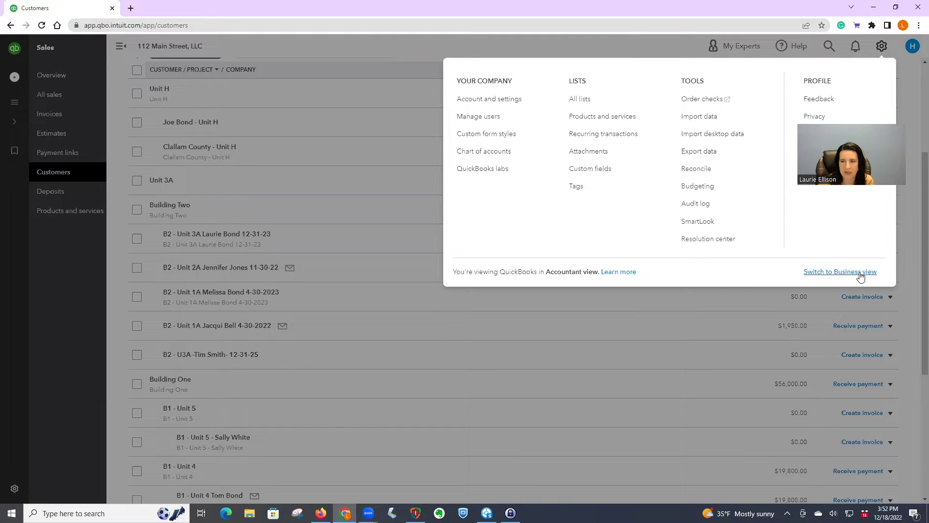
left_click(418, 55)
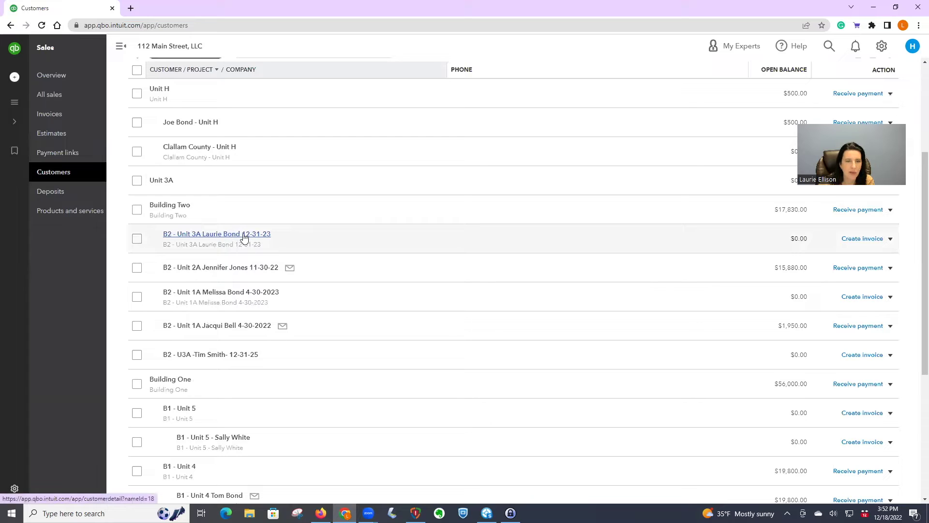
left_click(222, 292)
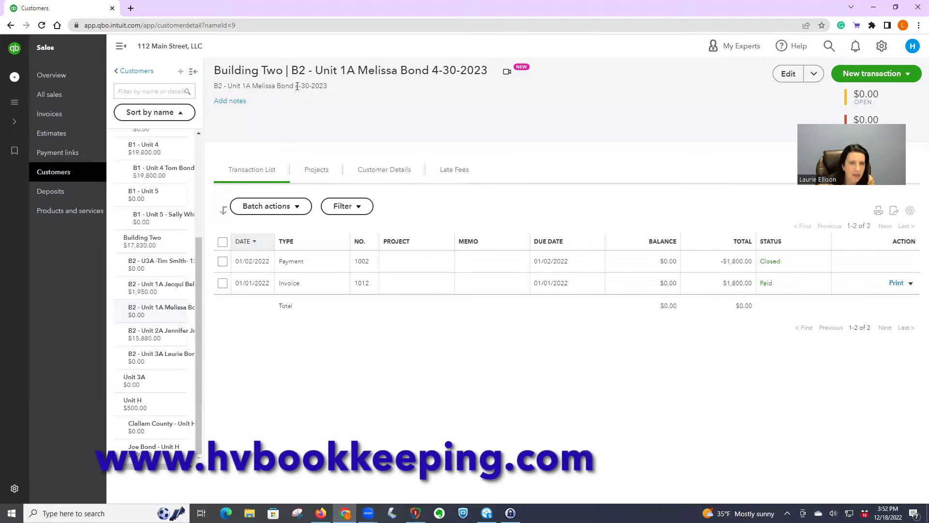
left_click_drag(296, 85, 214, 86)
left_click(323, 88)
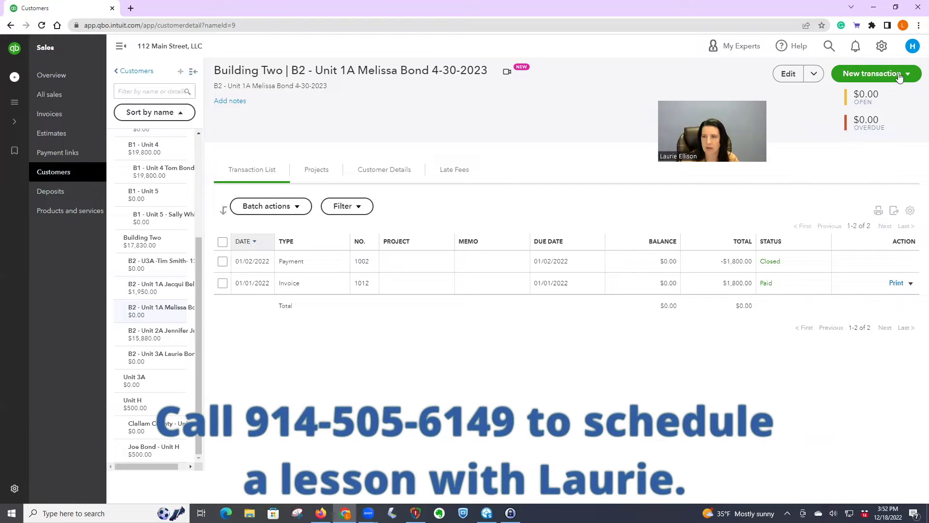
Step: Start a new invoice for the tenant and enter the customer's e-mail address
left_click(899, 78)
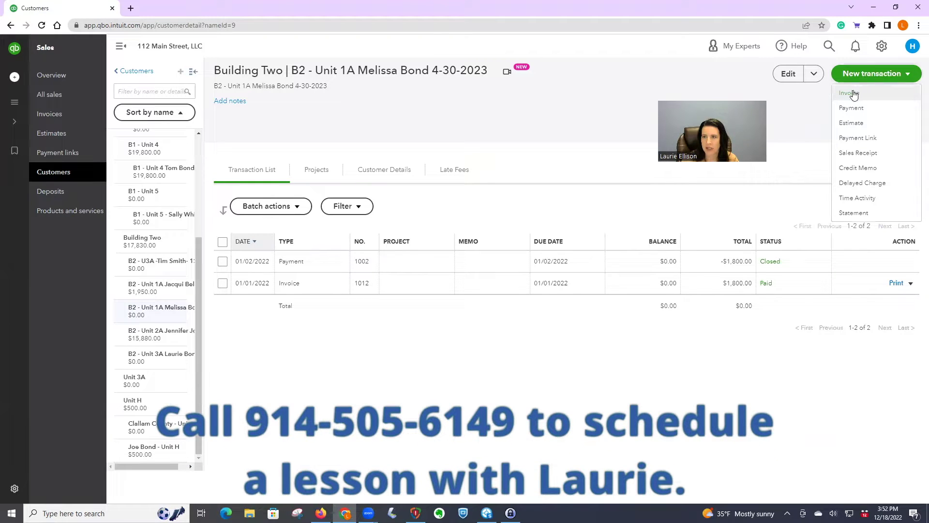
left_click(852, 94)
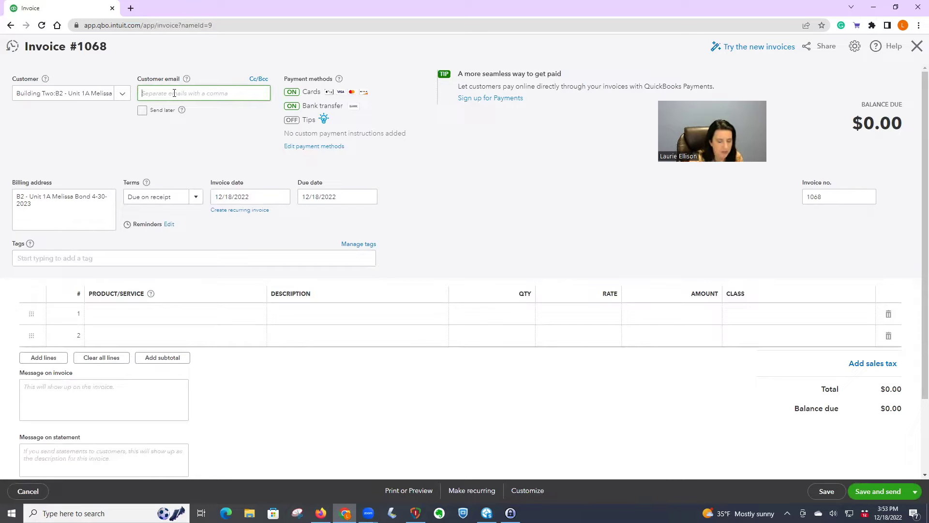
type("hudson")
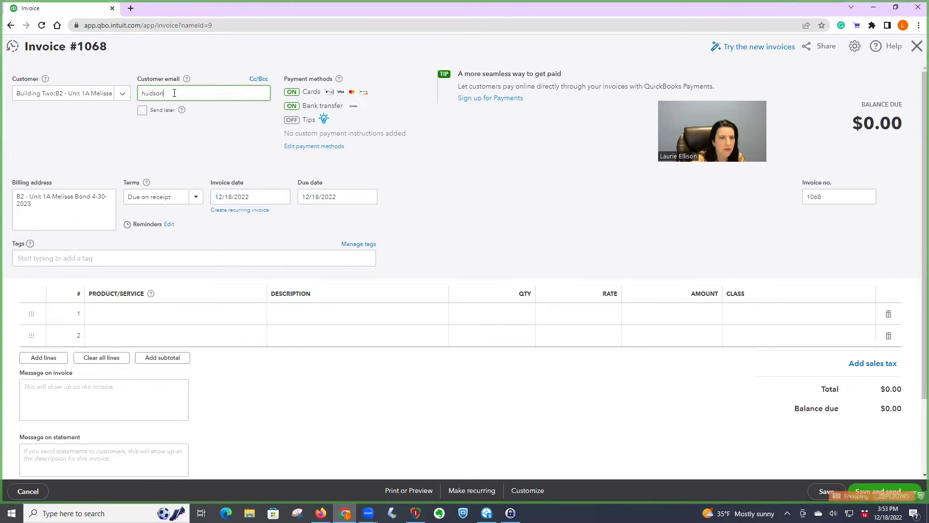
type("d")
key("BackSpace")
key("BackSpace")
key("BackSpace")
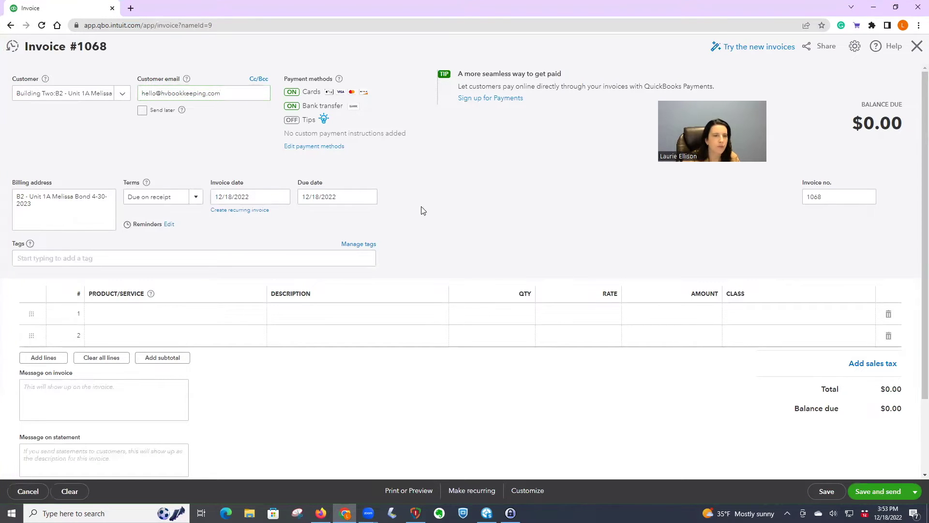
Step: Set the invoice date to January 1, 2023
left_click(281, 196)
left_click(301, 221)
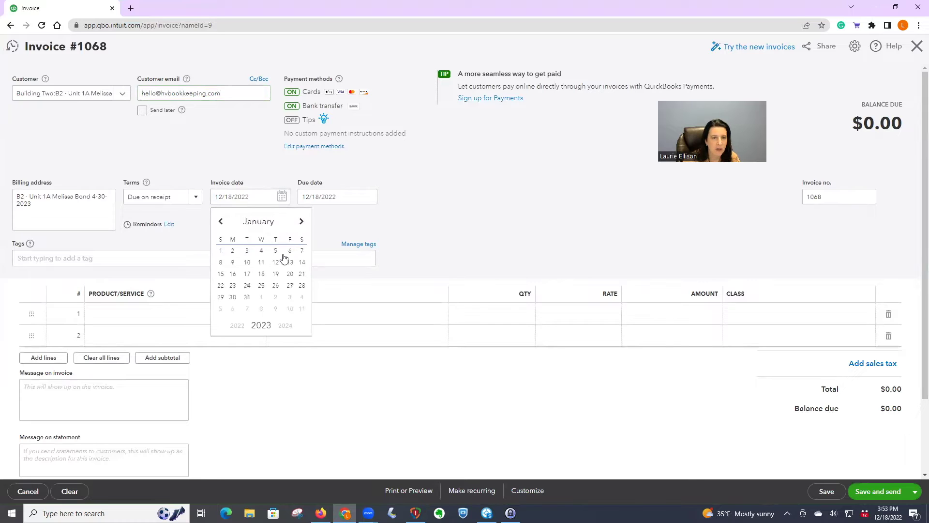
left_click(220, 252)
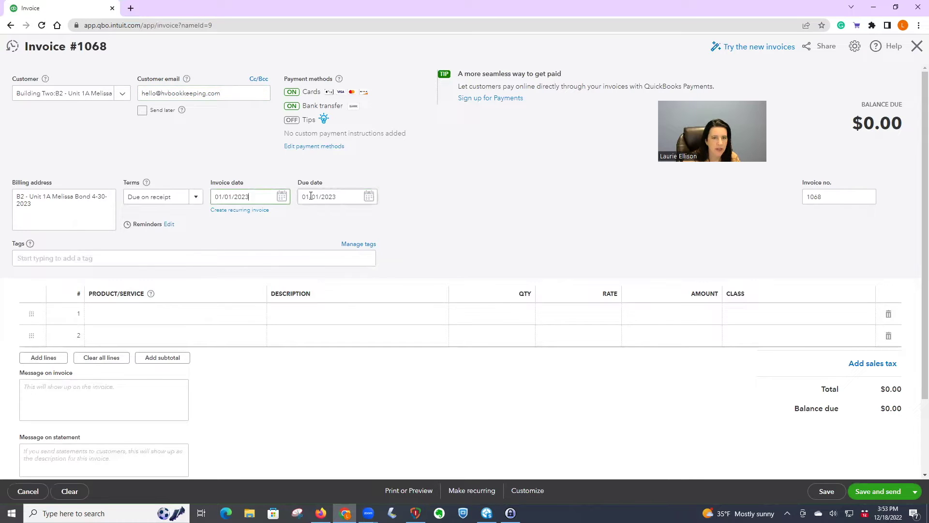
Step: Make the invoice recurring, created 3 days in advance and e-mailed automatically
left_click(239, 210)
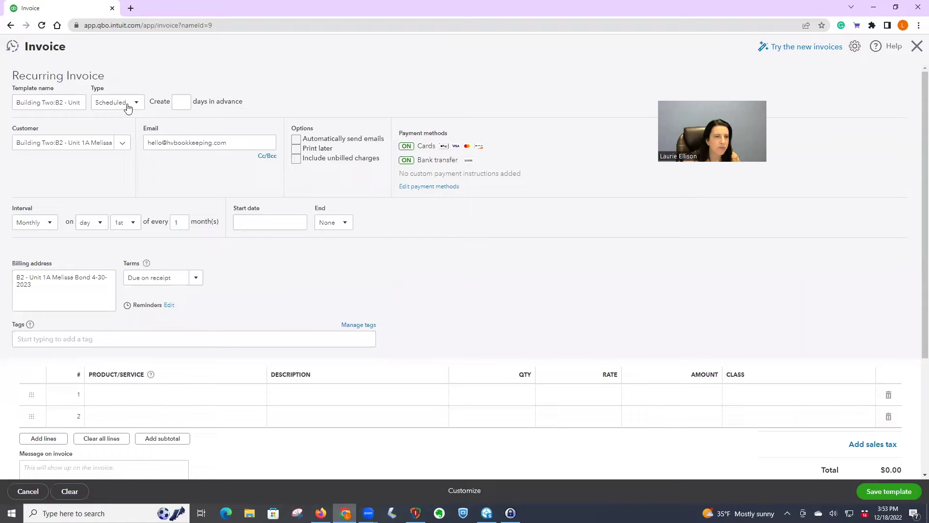
left_click(182, 101)
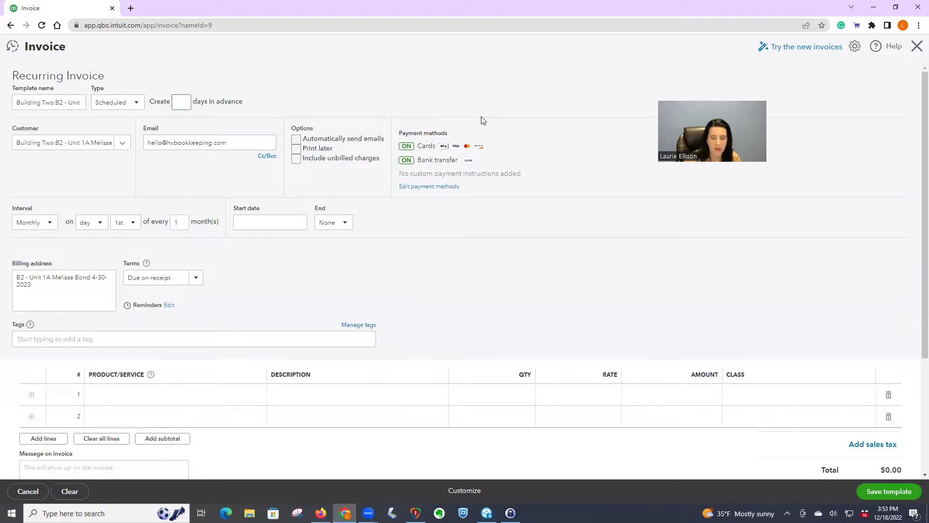
type("3")
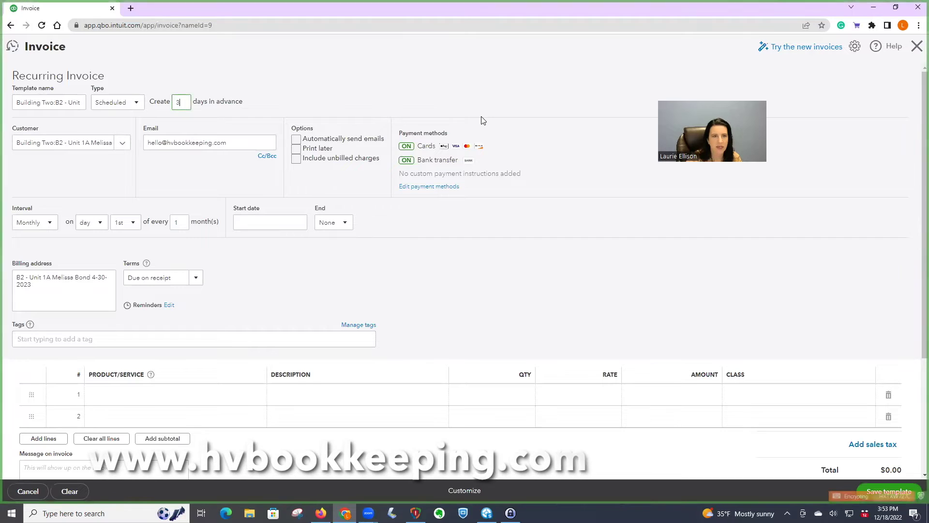
left_click(297, 140)
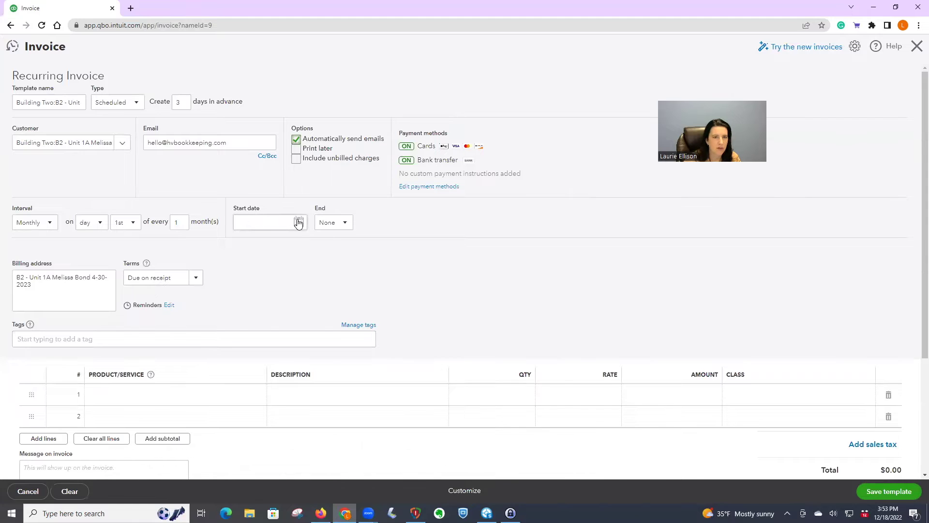
Step: Schedule the template to start 01/01/2023 and end after 4 occurrences
left_click(285, 223)
left_click(324, 247)
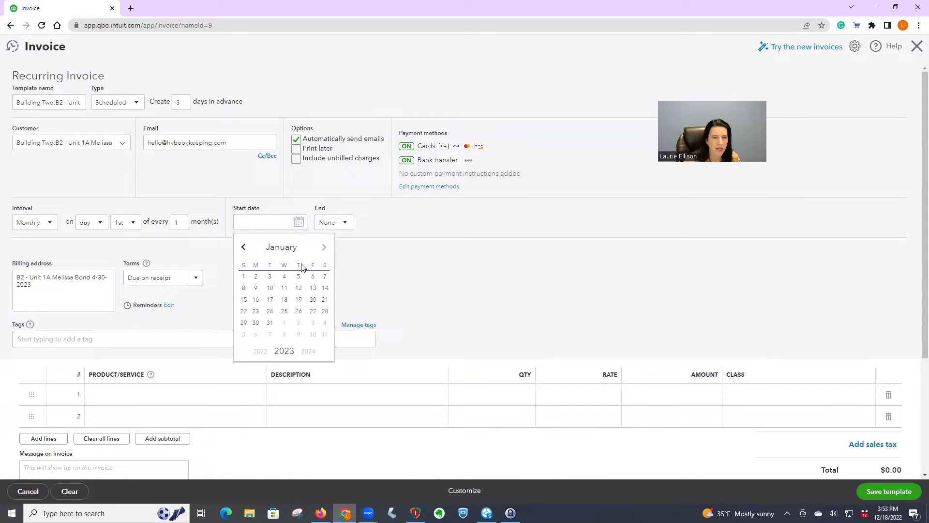
left_click(243, 277)
left_click(346, 223)
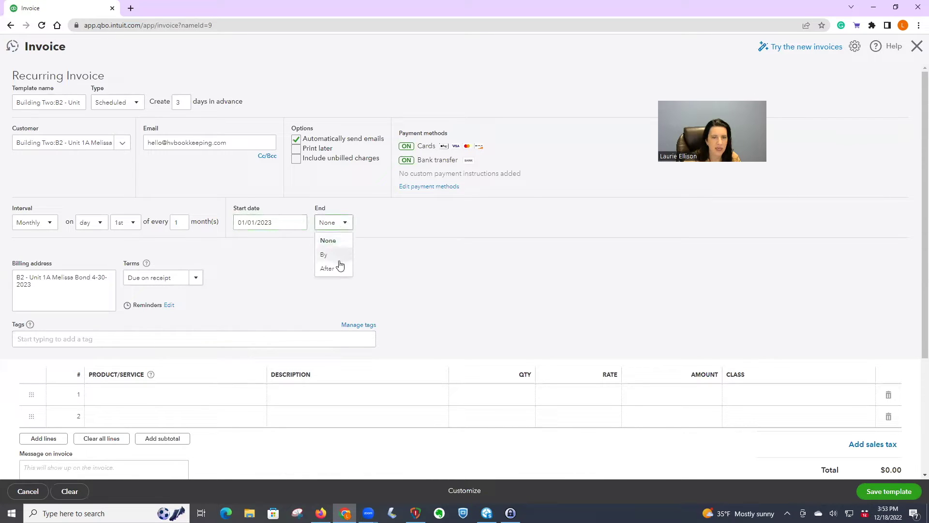
left_click(331, 268)
left_click(370, 221)
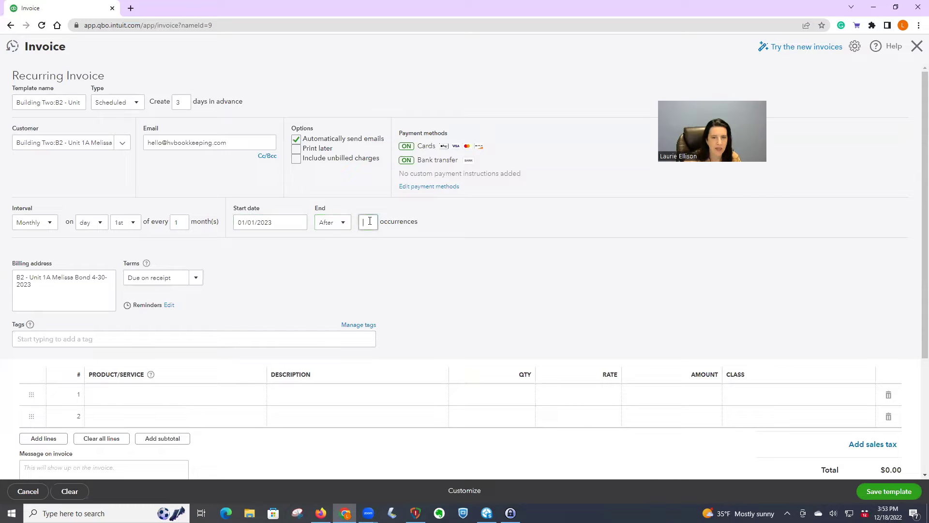
type("4")
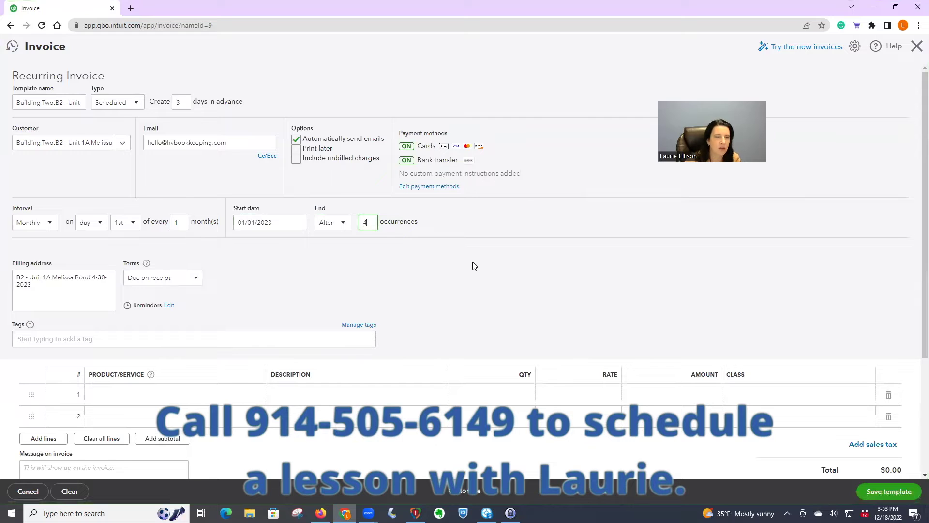
Step: Set the first line's product to Building 2 - Unit 1A
left_click(183, 396)
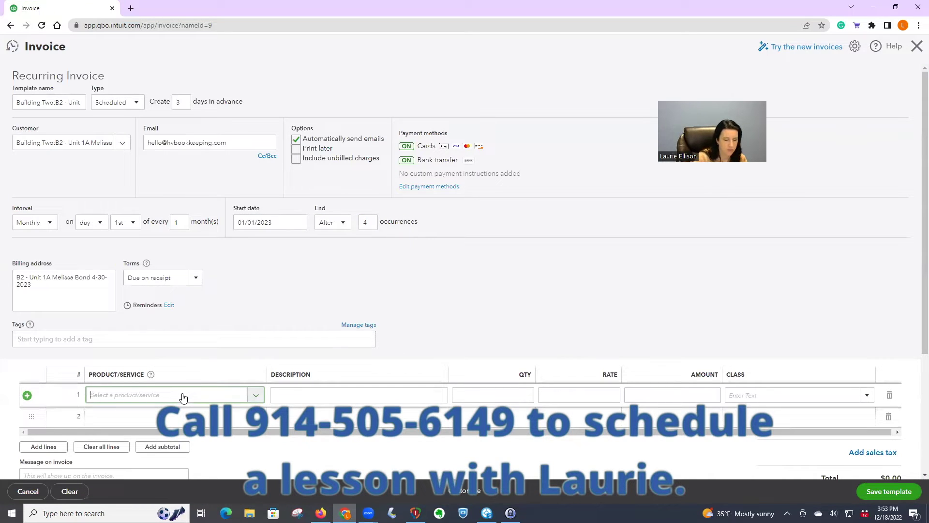
type("b2")
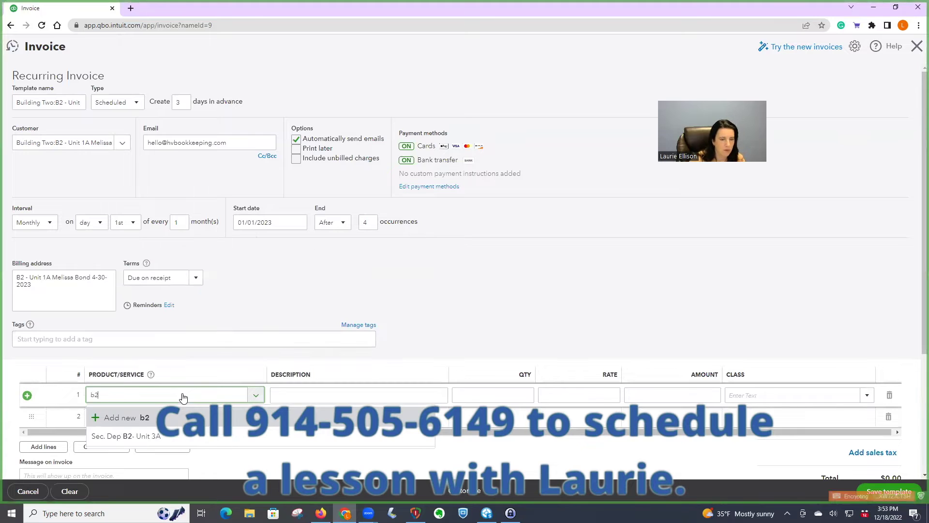
key("BackSpace")
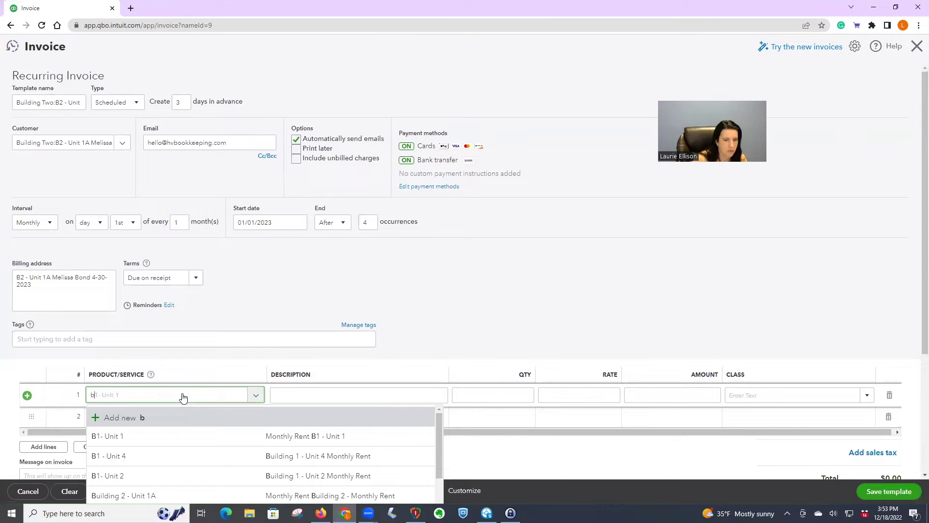
left_click(163, 495)
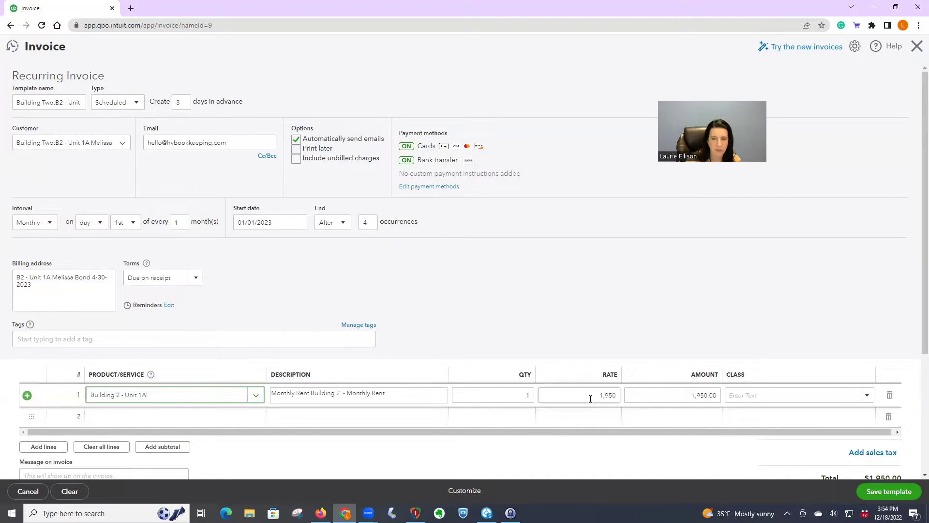
scroll(605, 390, "down", 3)
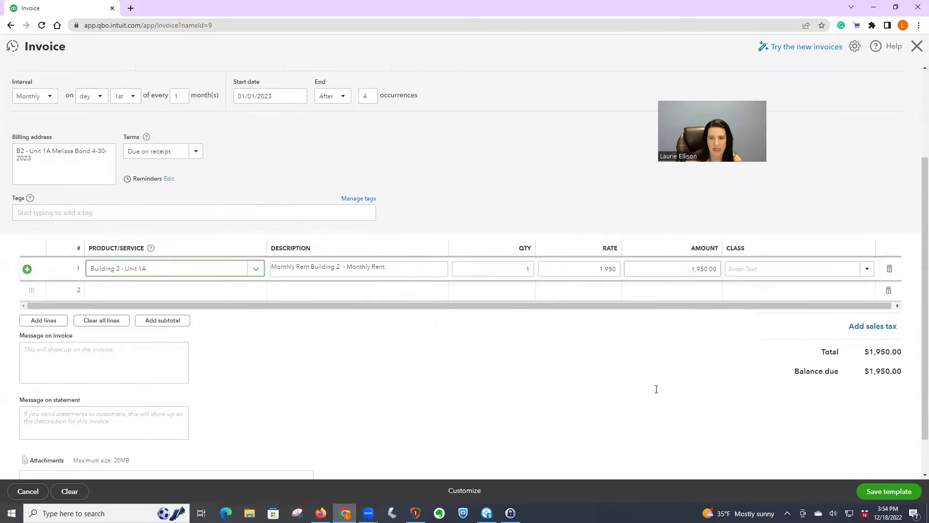
scroll(656, 388, "up", 3)
scroll(613, 359, "down", 1)
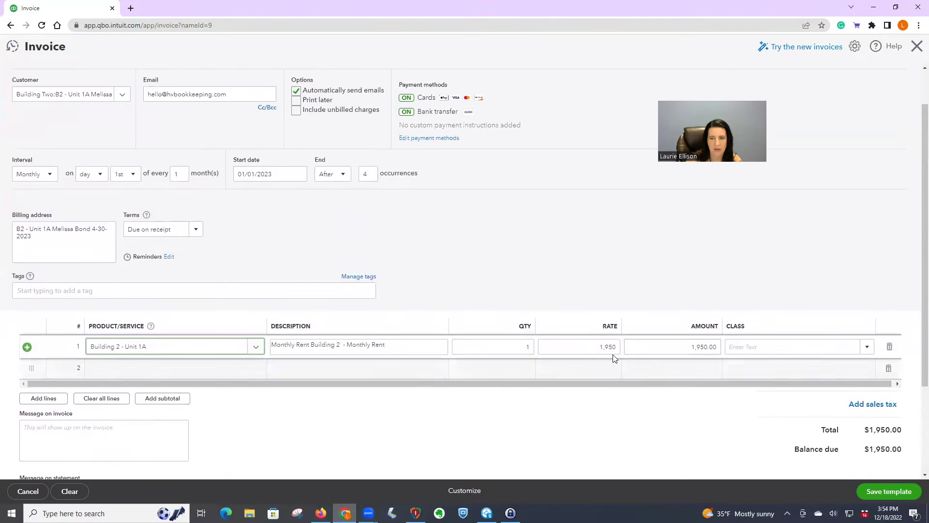
Step: Assign class Building 2 - Unit 1A to the rent line and save the template
left_click(780, 345)
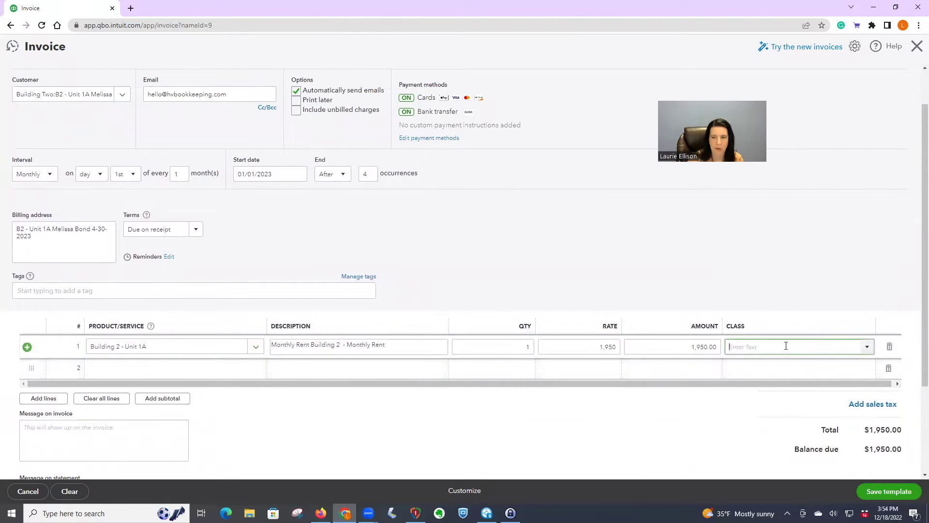
left_click(866, 349)
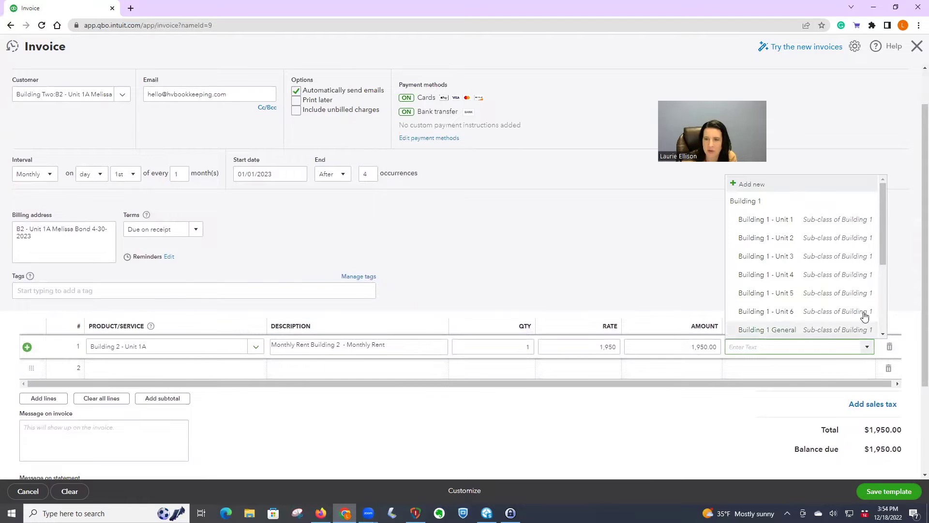
scroll(852, 250, "down", 3)
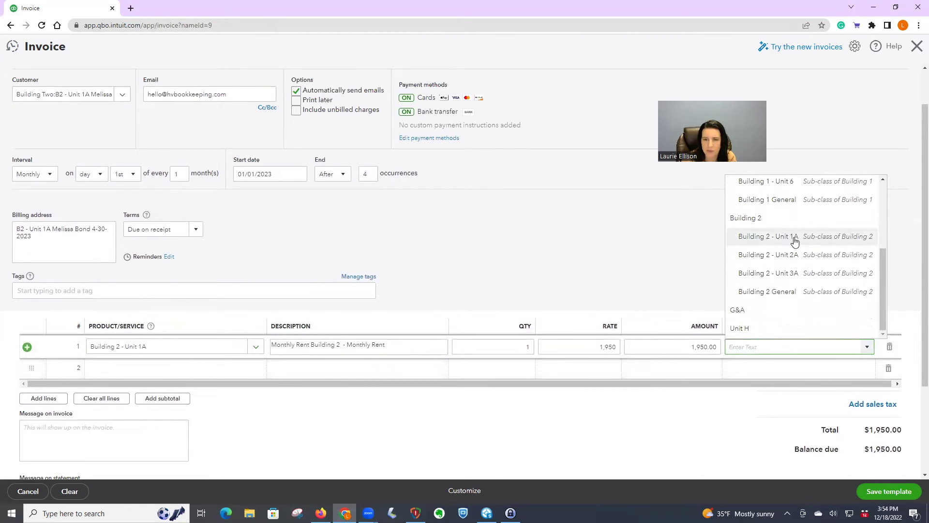
left_click(795, 241)
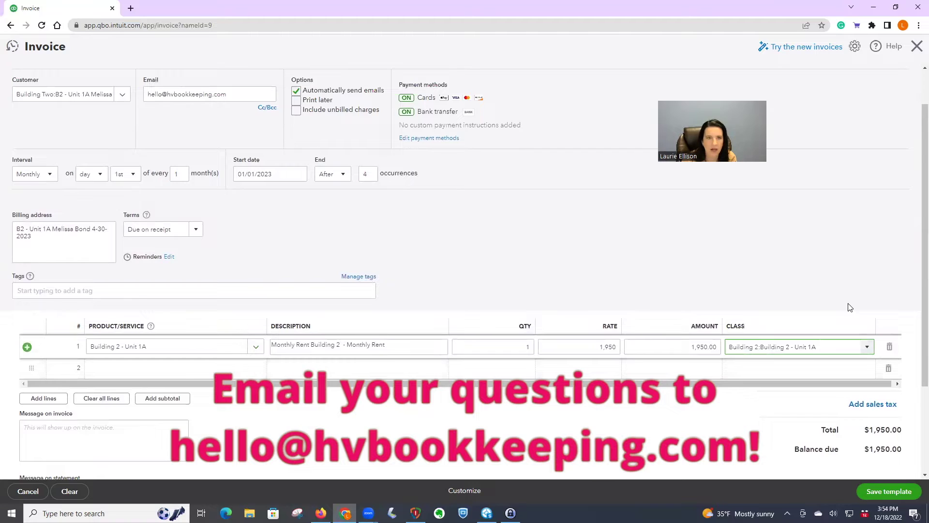
scroll(849, 308, "up", 1)
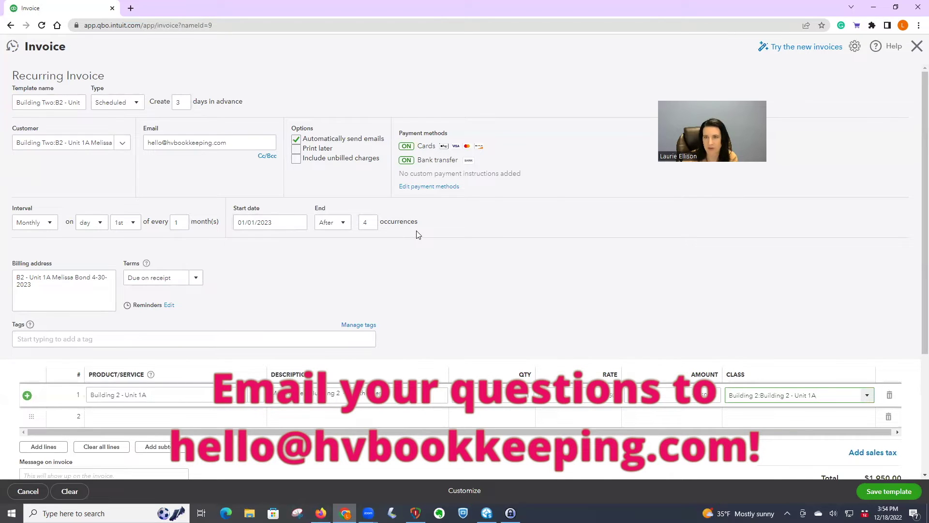
scroll(518, 233, "down", 4)
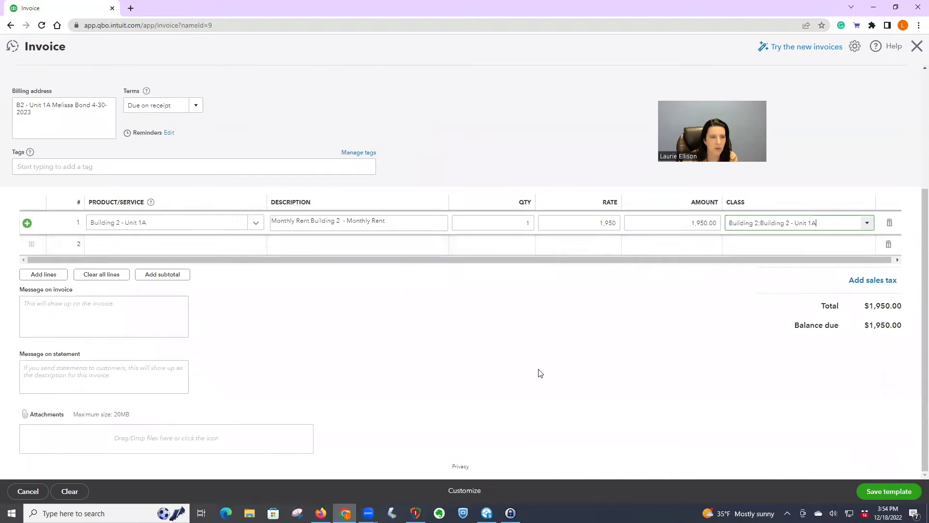
scroll(540, 373, "up", 3)
left_click(906, 496)
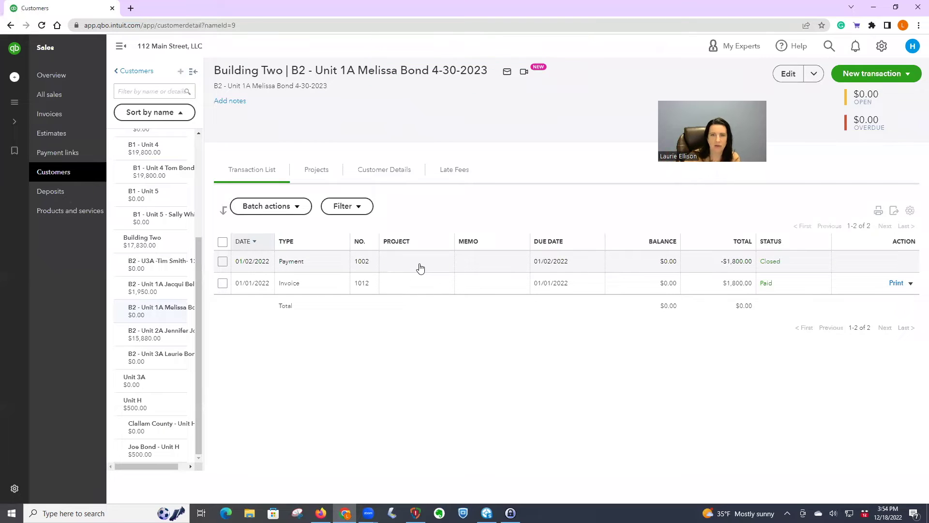
Step: In Recurring Transactions, widen the Template Name column and edit the B2 - Unit 1A template
left_click(881, 48)
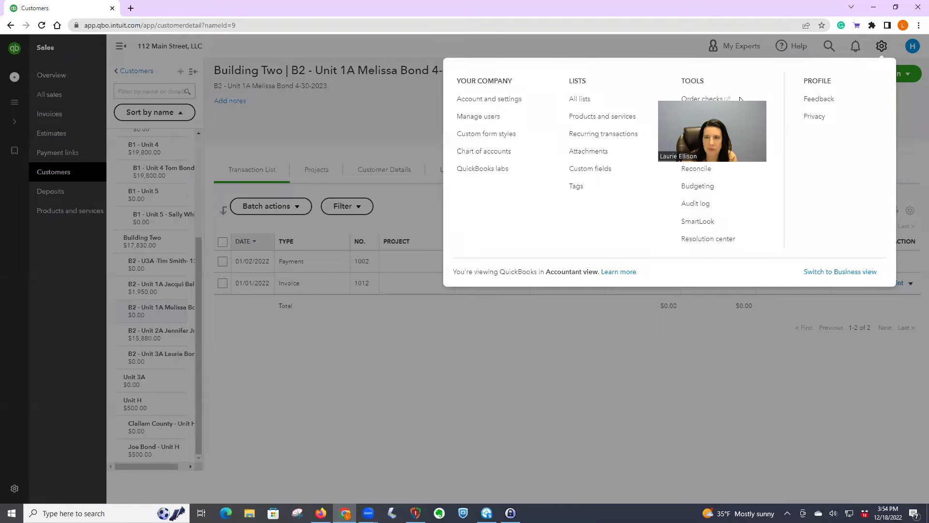
left_click(604, 134)
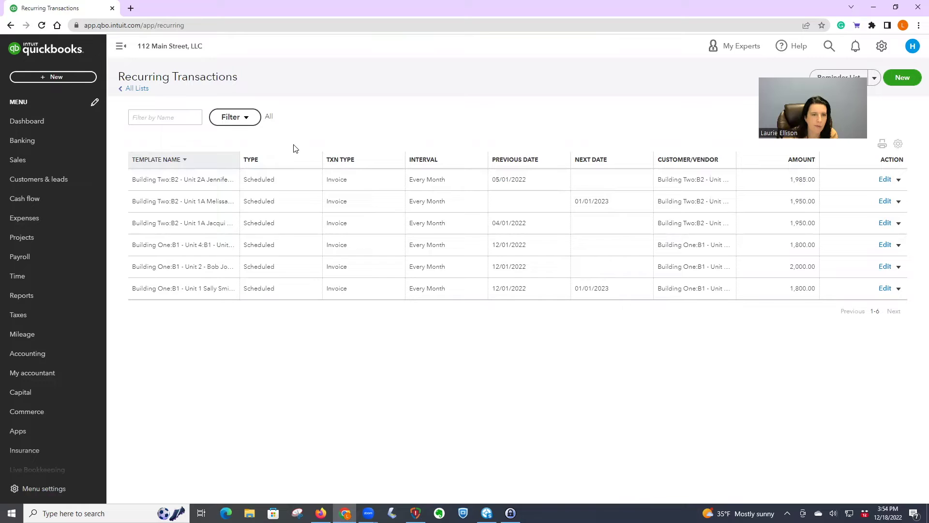
left_click_drag(239, 159, 288, 160)
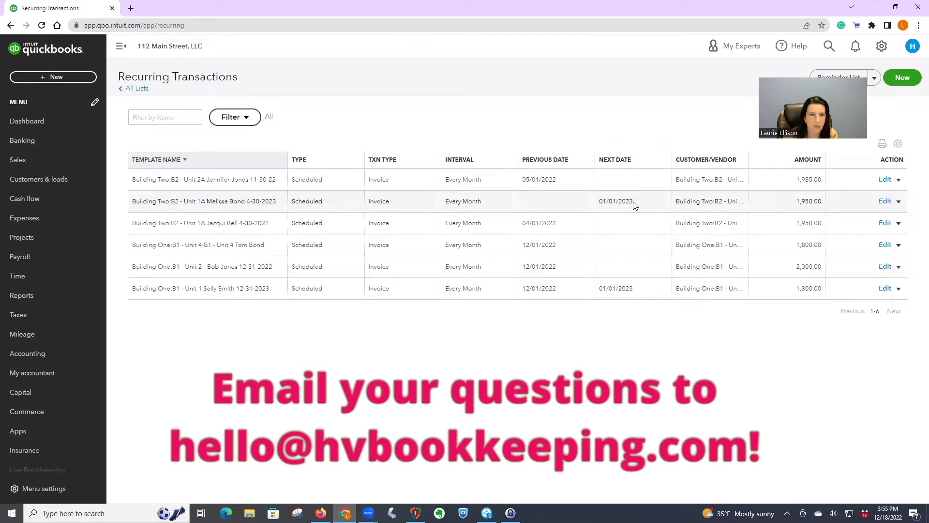
left_click(886, 202)
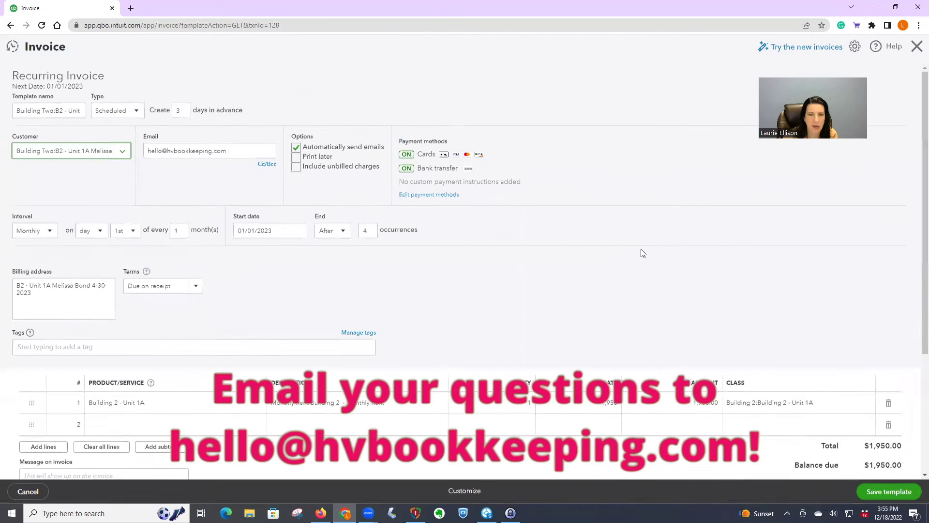
Step: Cancel the open template, then begin a new recurring template and list the transaction types
left_click(29, 492)
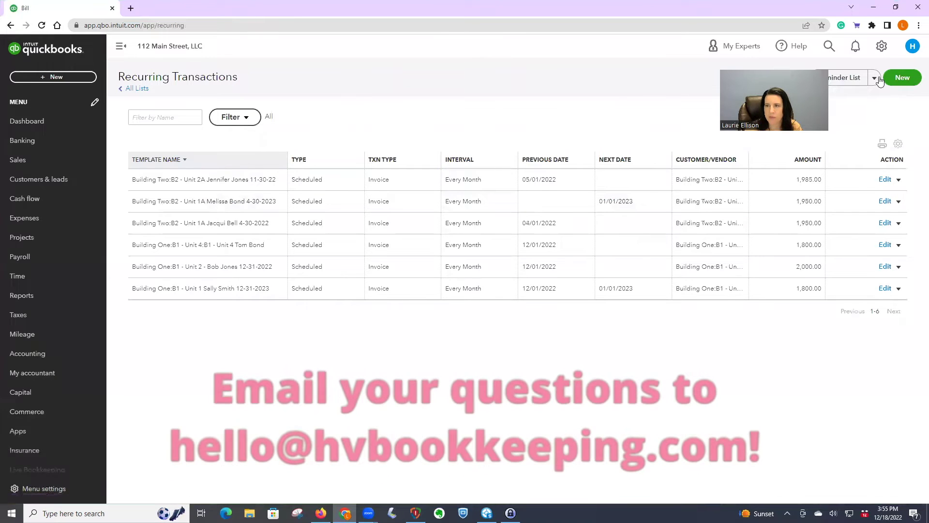
left_click(903, 78)
left_click(416, 273)
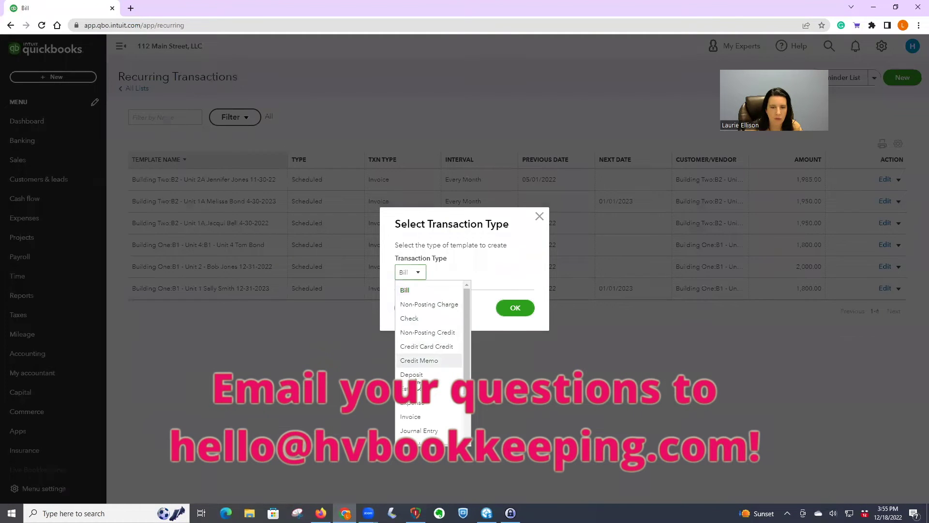
Step: Create a recurring Invoice template named for the tenant's 2023 rent, created 3 days in advance
left_click(418, 415)
left_click(517, 308)
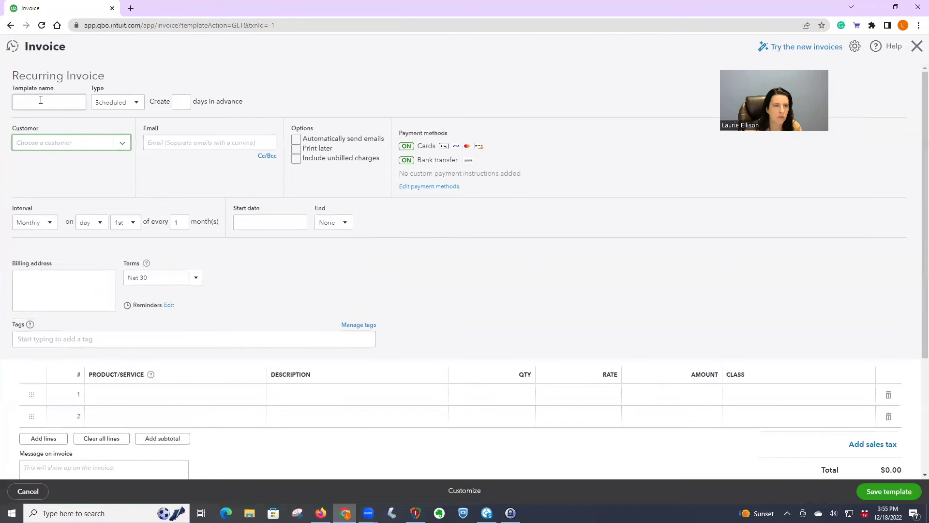
left_click(41, 100)
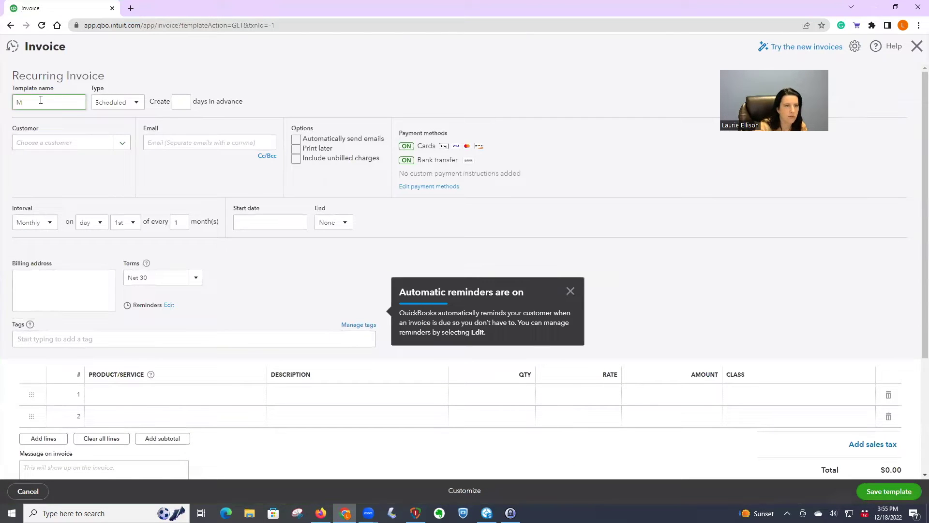
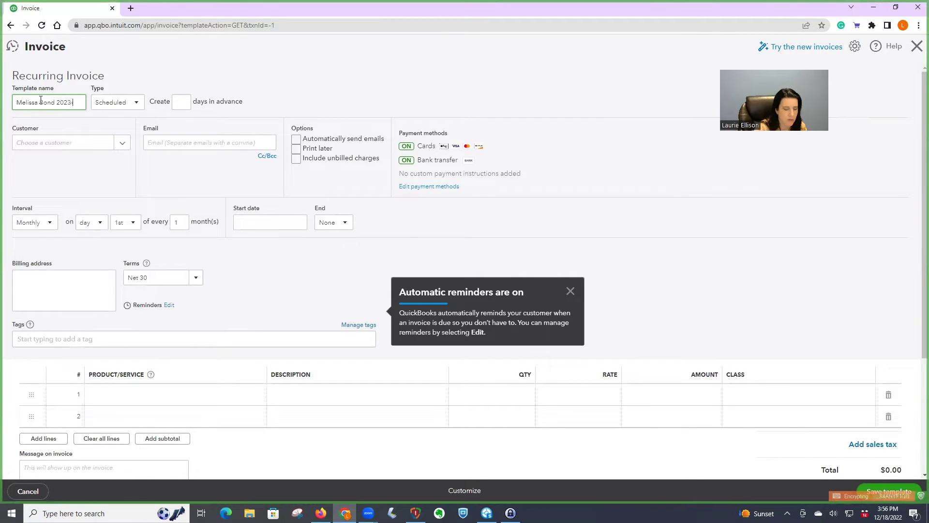
type("- 20")
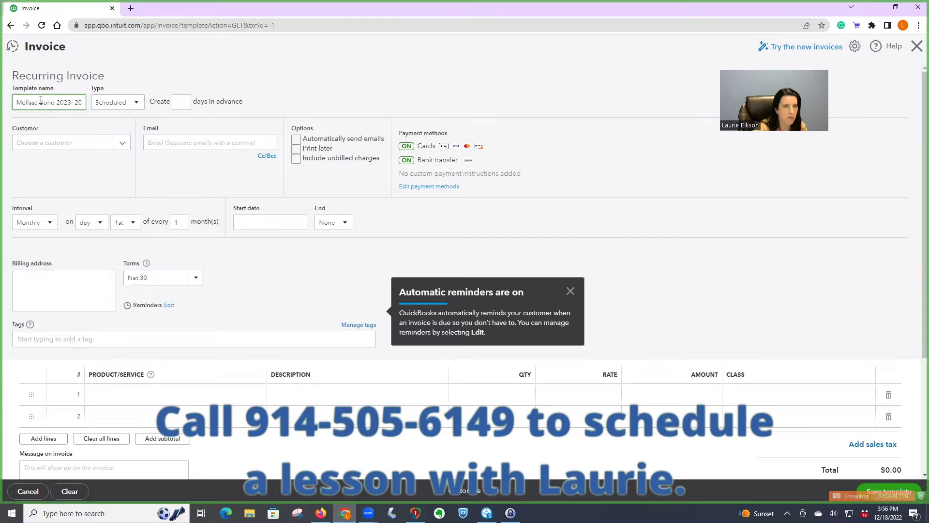
left_click(185, 101)
type("3")
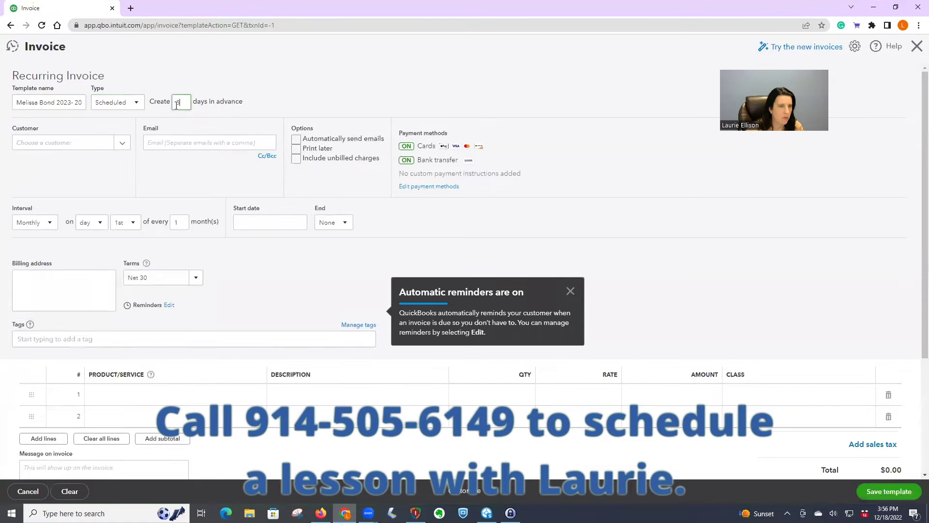
Step: Choose the B2 - Unit 1A tenant as customer and turn on automatic e-mailing
left_click(73, 142)
type("meliss")
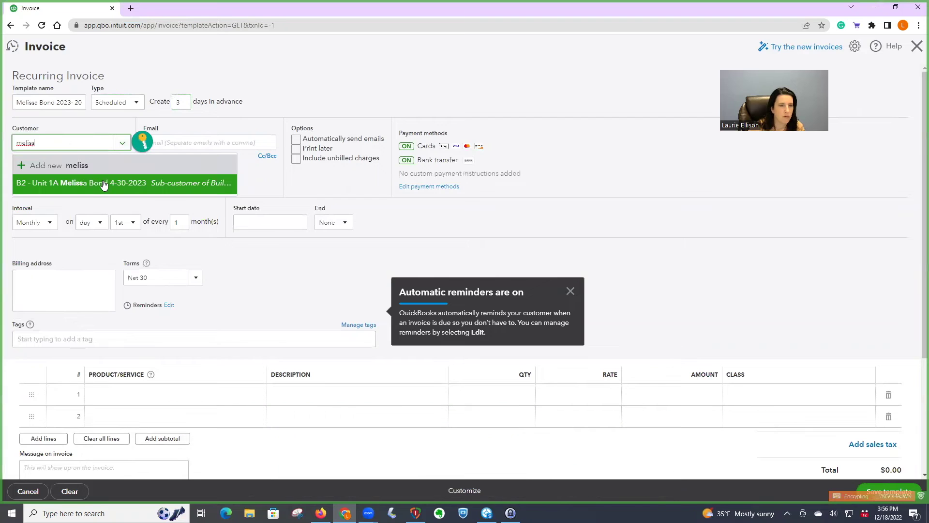
left_click(103, 183)
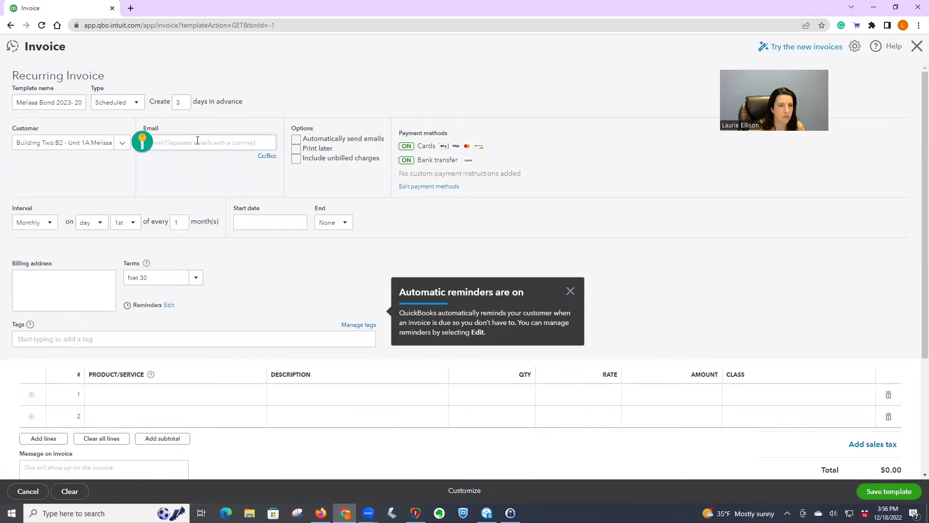
triple_click(197, 141)
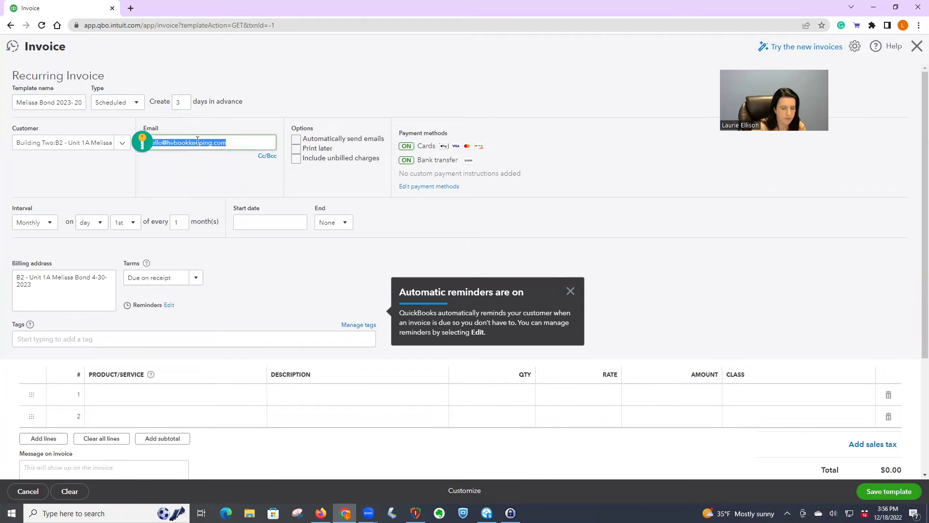
left_click(296, 139)
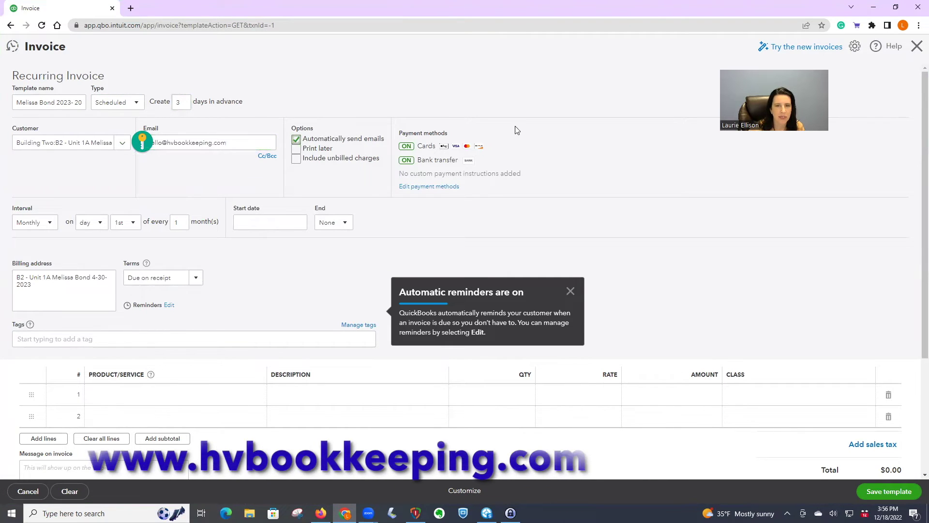
Step: Start the schedule on 05/01/2023 and end it after 12 occurrences
left_click(248, 220)
type("05/01/2023")
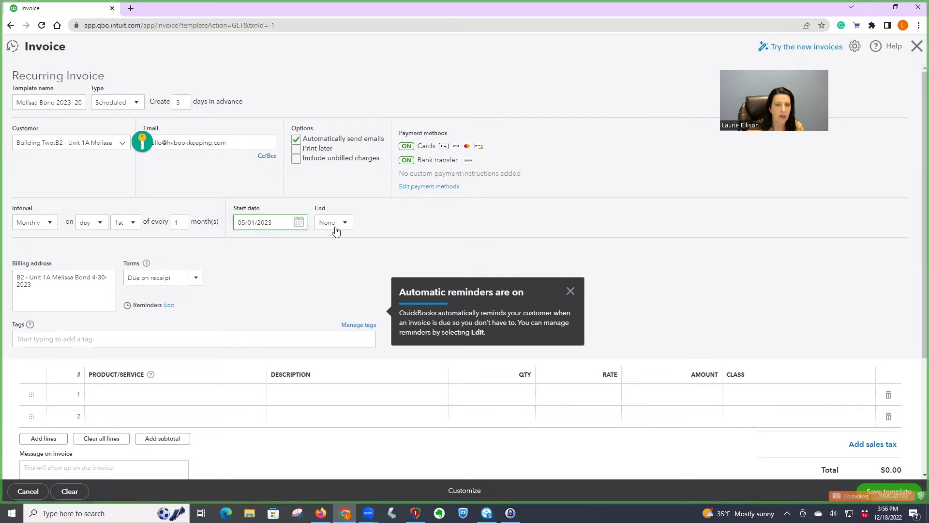
left_click(334, 223)
left_click(334, 266)
left_click(372, 223)
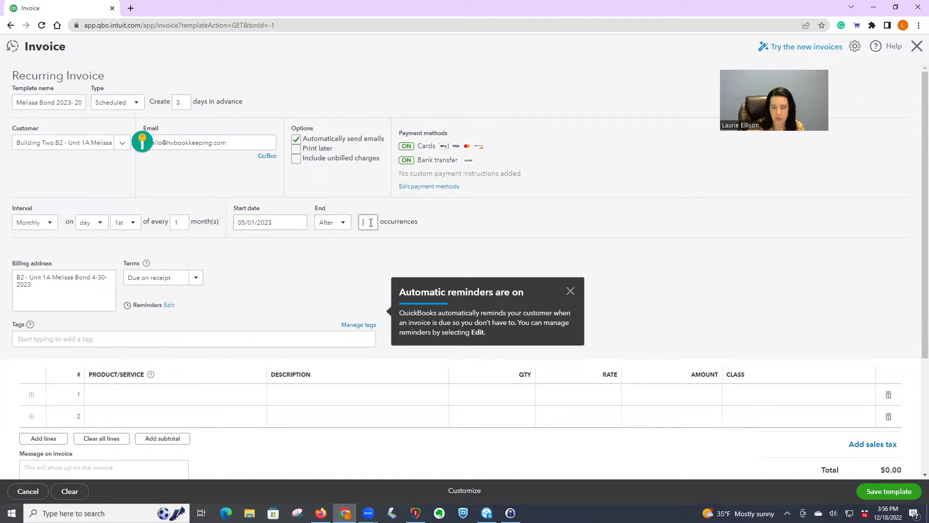
type("12")
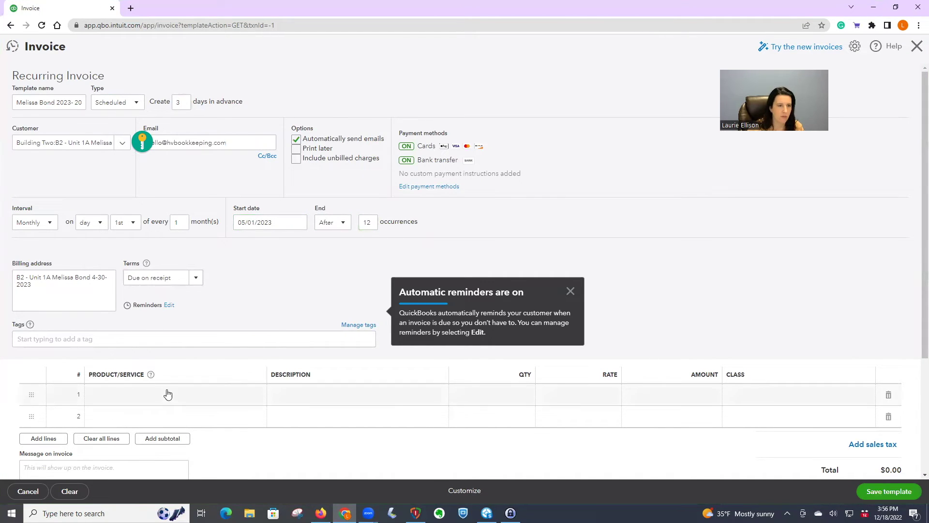
Step: Add Building 2 - Unit 1A as the first invoice line item
left_click(165, 395)
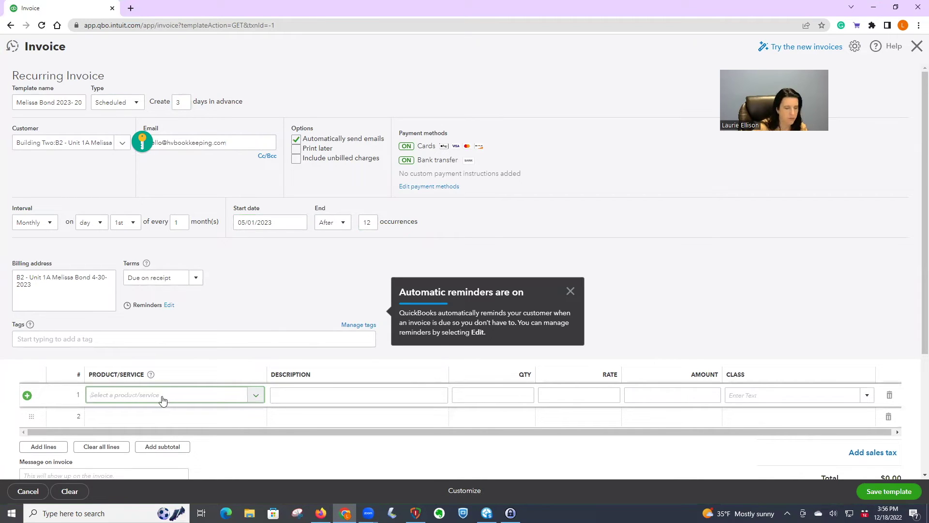
type("1a")
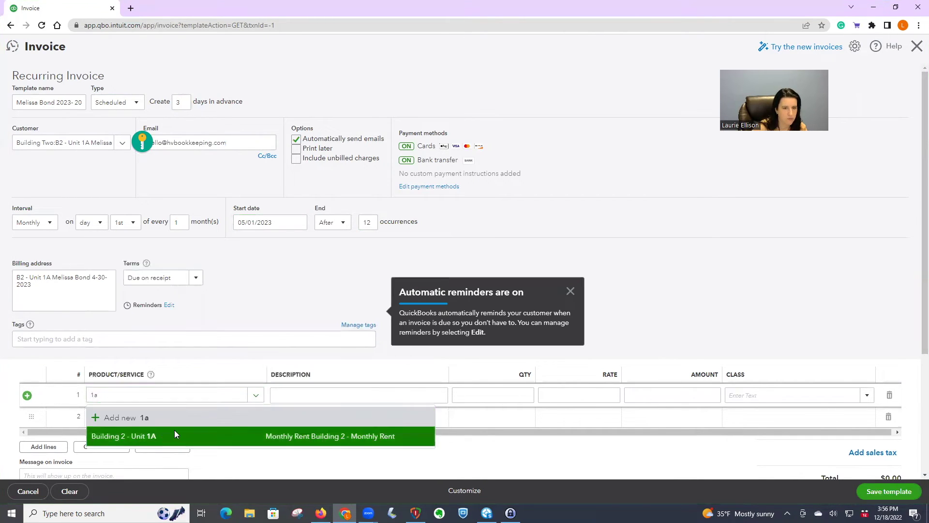
left_click(174, 435)
Step: Class the line Building 2 - Unit 1A, dismiss the reminders notice, and open reminder settings
left_click(858, 396)
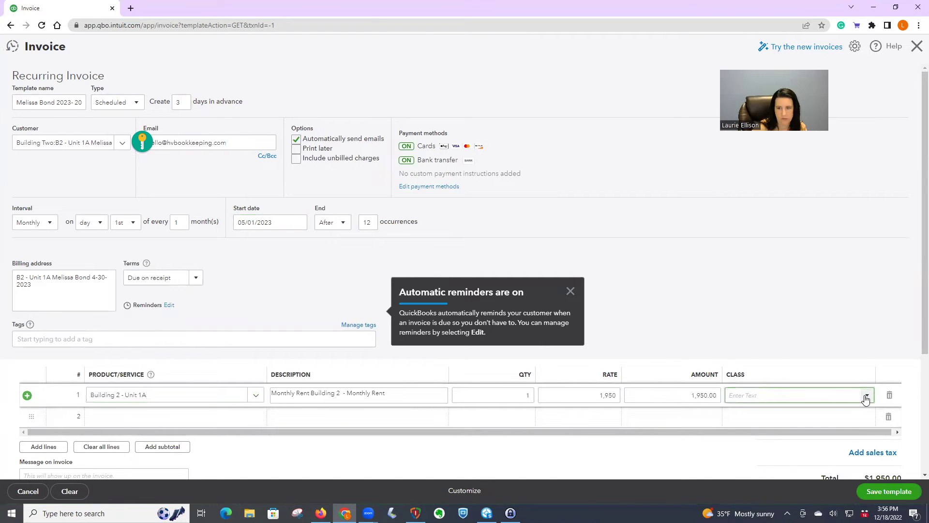
left_click(867, 395)
scroll(843, 330, "down", 5)
left_click(823, 286)
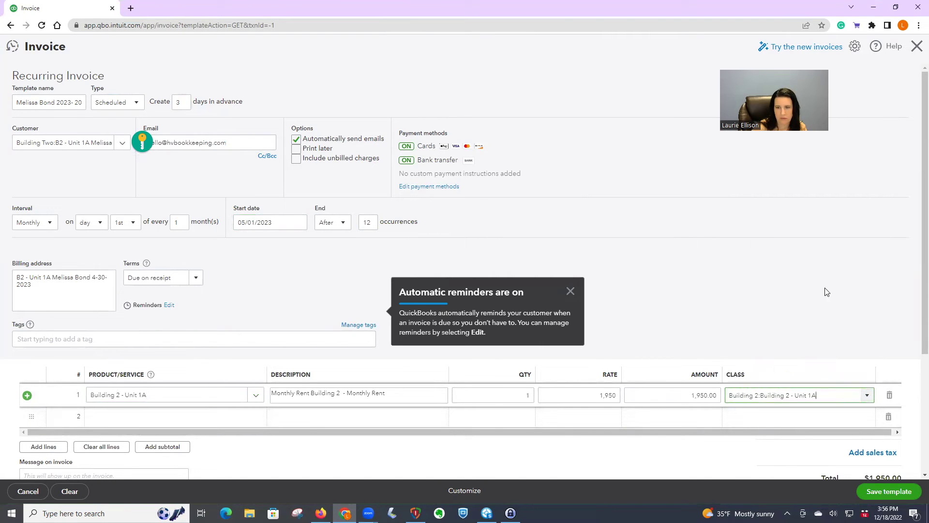
left_click(571, 291)
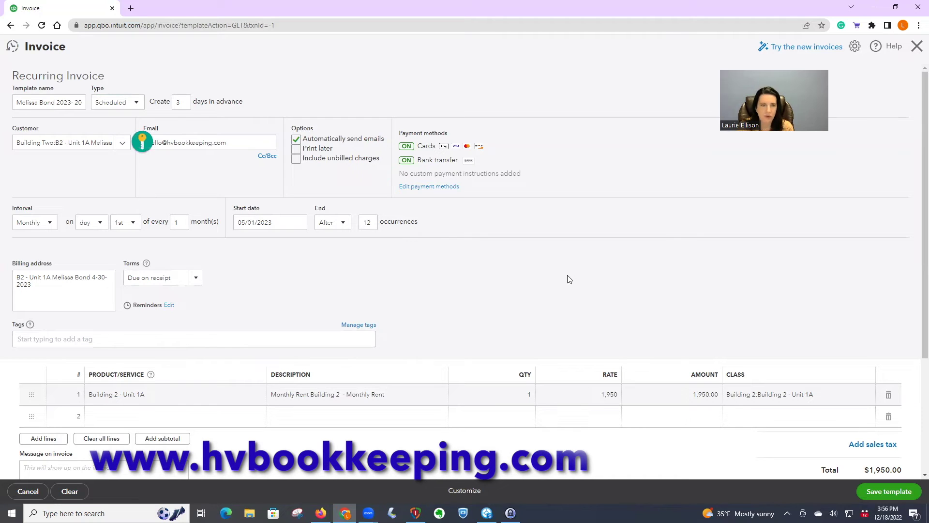
left_click(170, 305)
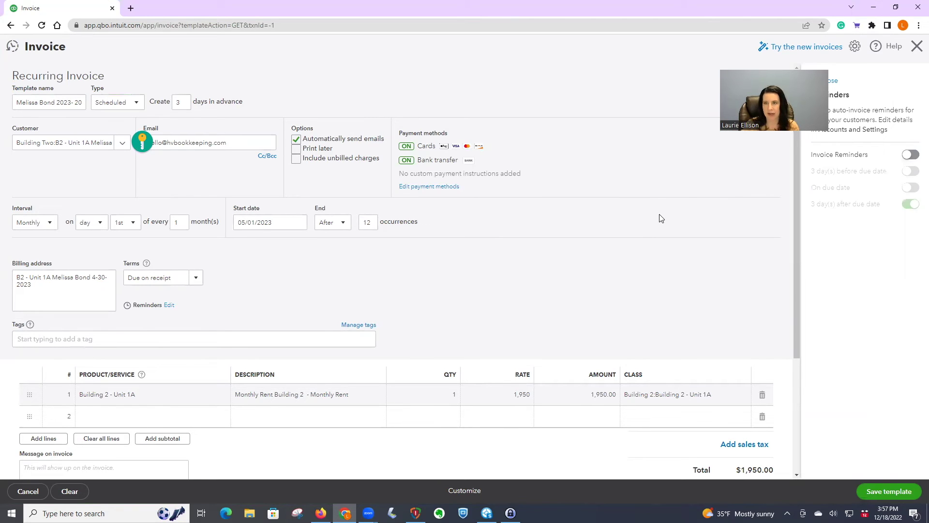
Step: Scroll down the template to review the $1,950.00 total and balance due
scroll(662, 218, "down", 3)
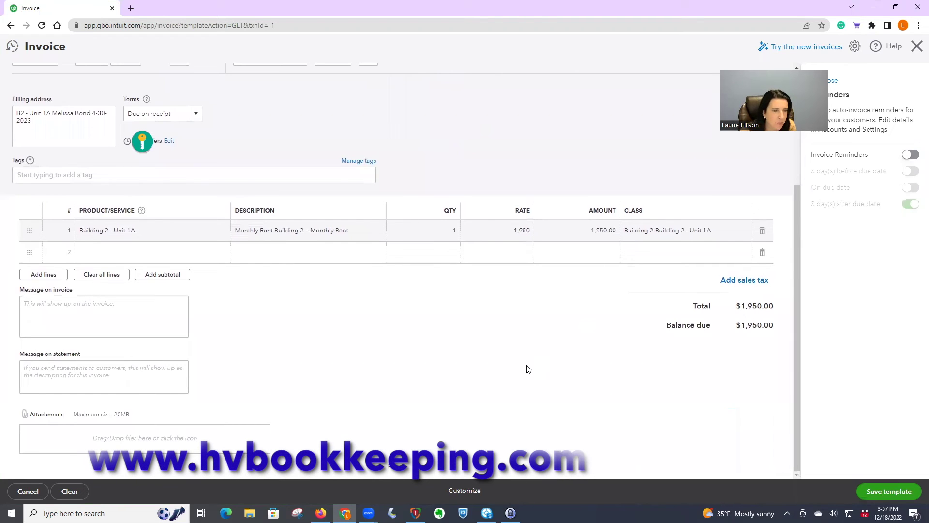
Step: Save the 2023-2024 Unit 1A template (next date 05/01/2023, $1,950.00), then view the older template without changes
left_click(883, 494)
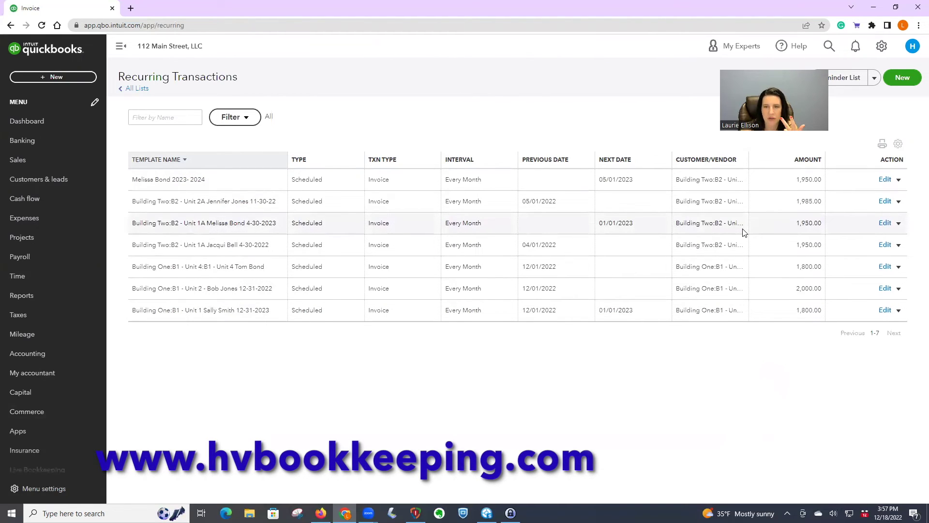
left_click(886, 223)
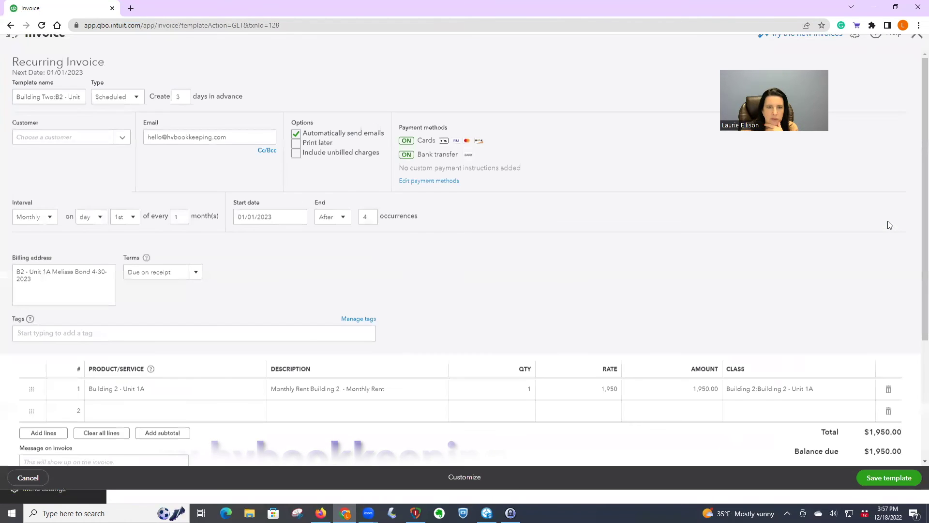
left_click(27, 491)
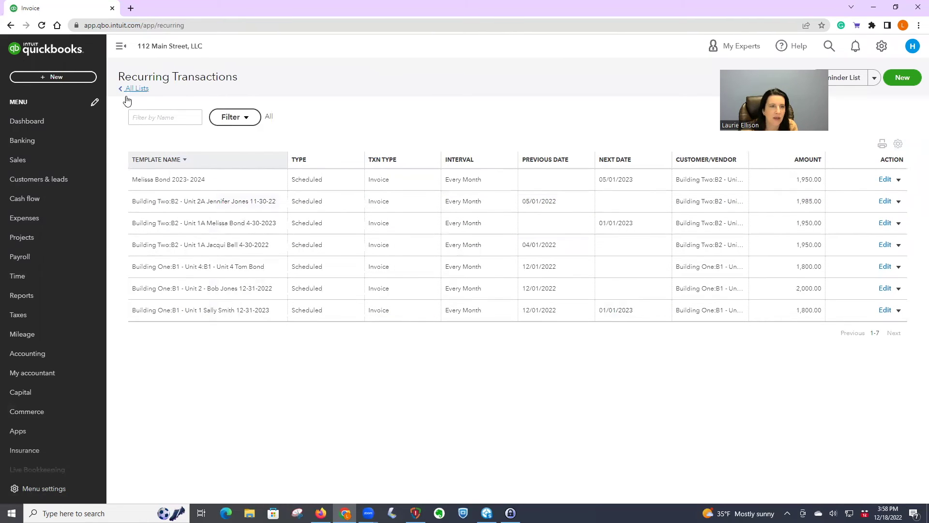
Step: Email a payment reminder for overdue invoice 1011 from the B2 - Unit 2A customer page
left_click(30, 161)
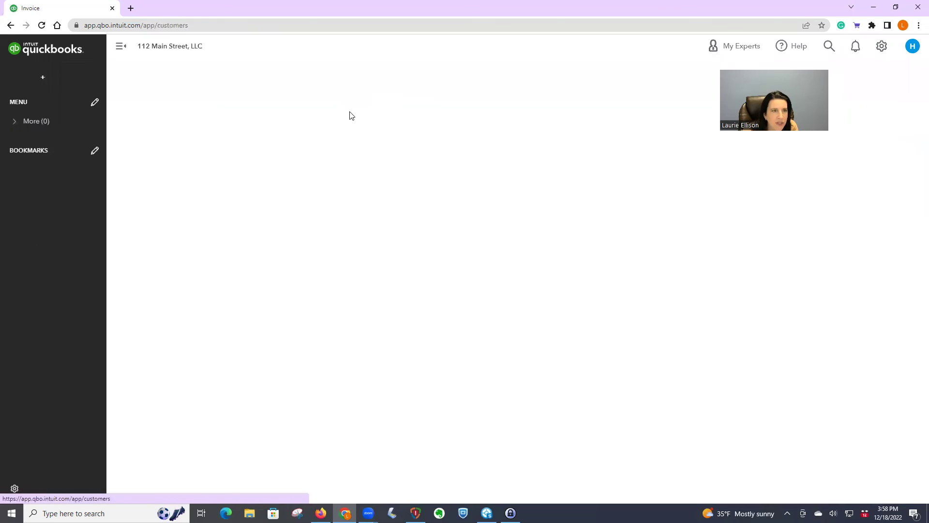
scroll(426, 217, "down", 3)
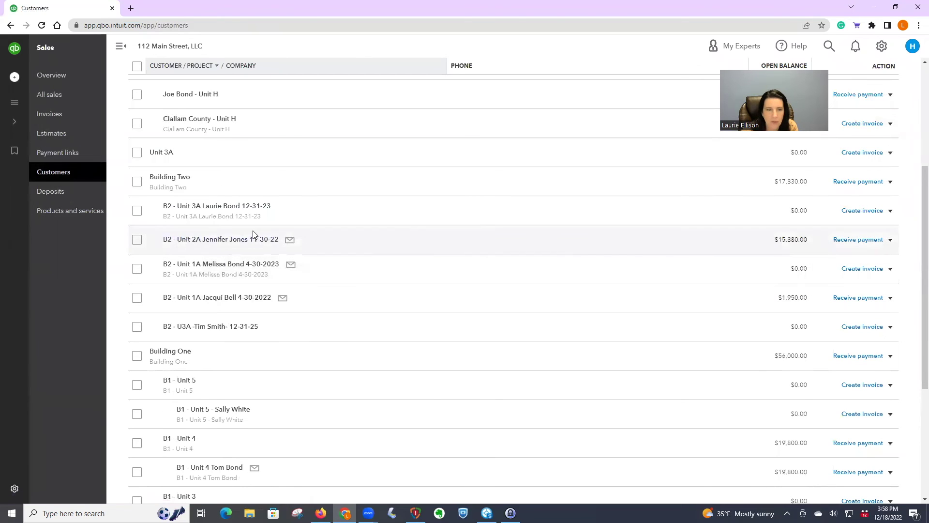
left_click(226, 240)
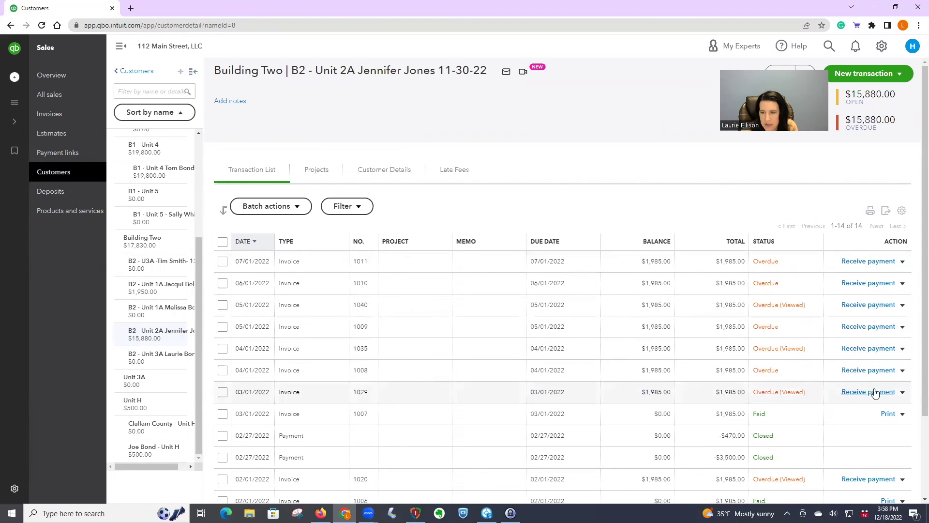
left_click(903, 262)
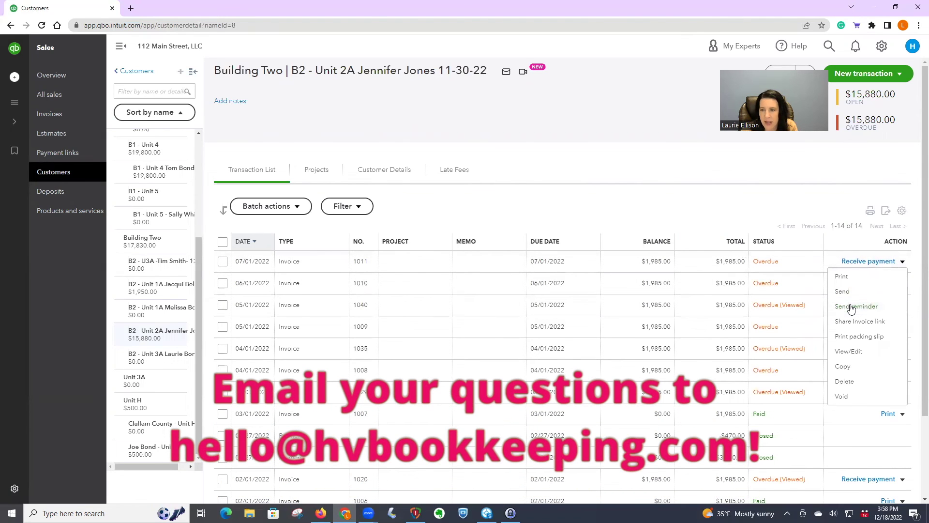
left_click(852, 307)
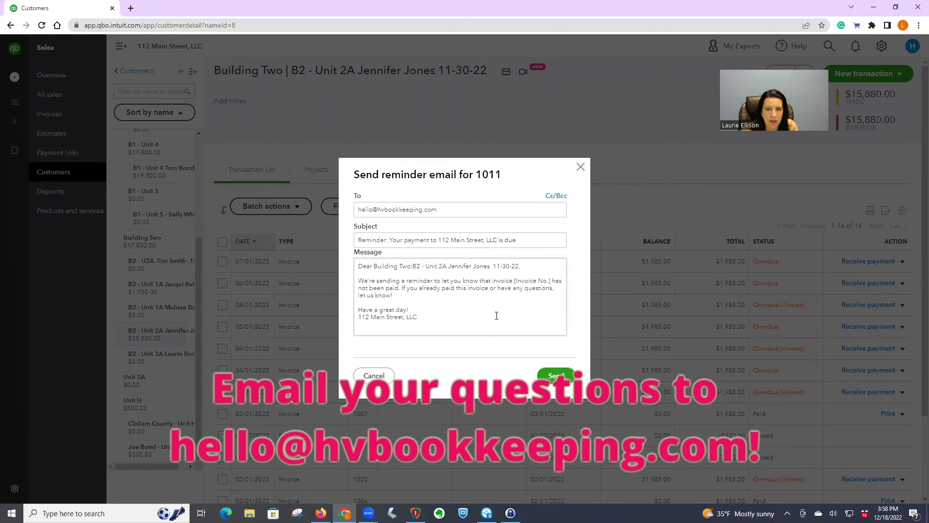
left_click(555, 376)
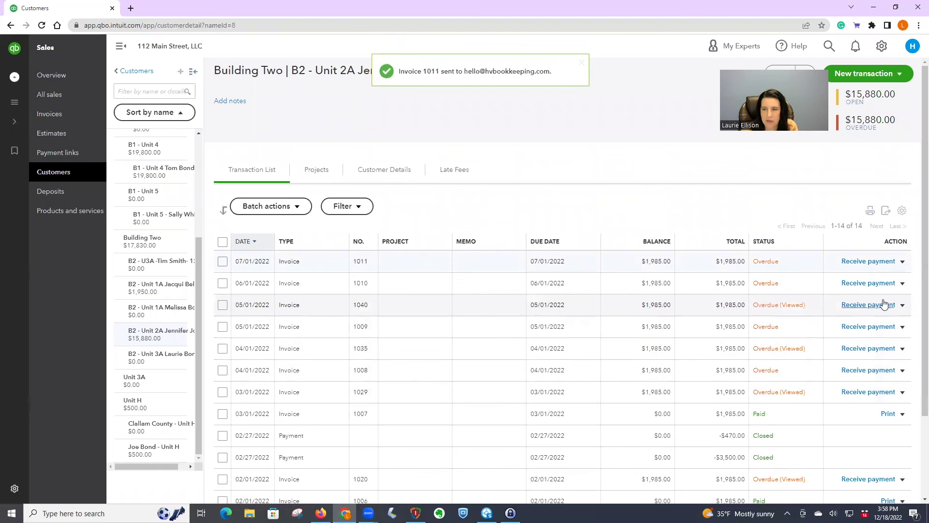
left_click(902, 305)
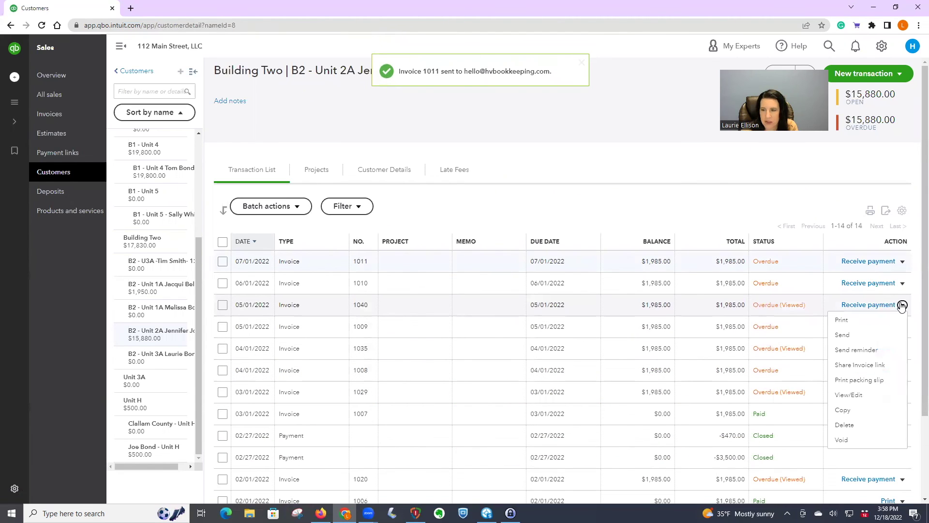
left_click(857, 366)
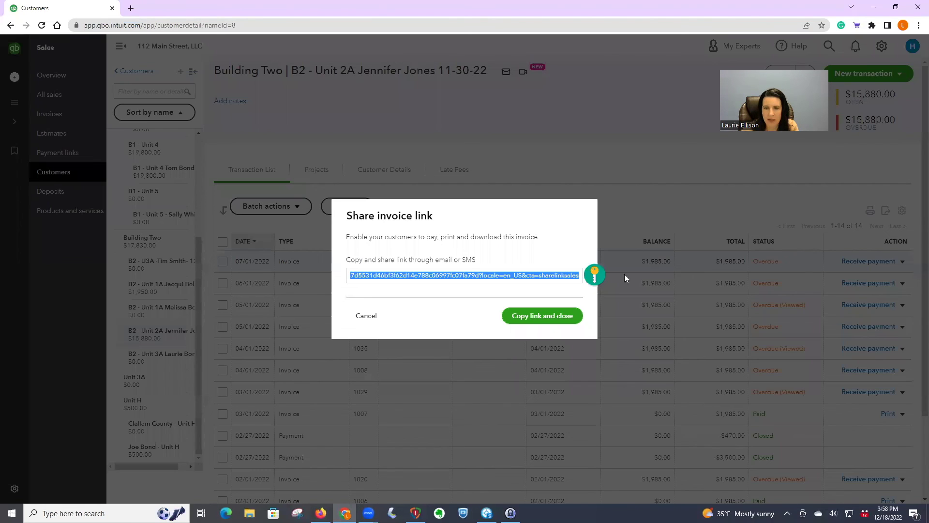
left_click(363, 316)
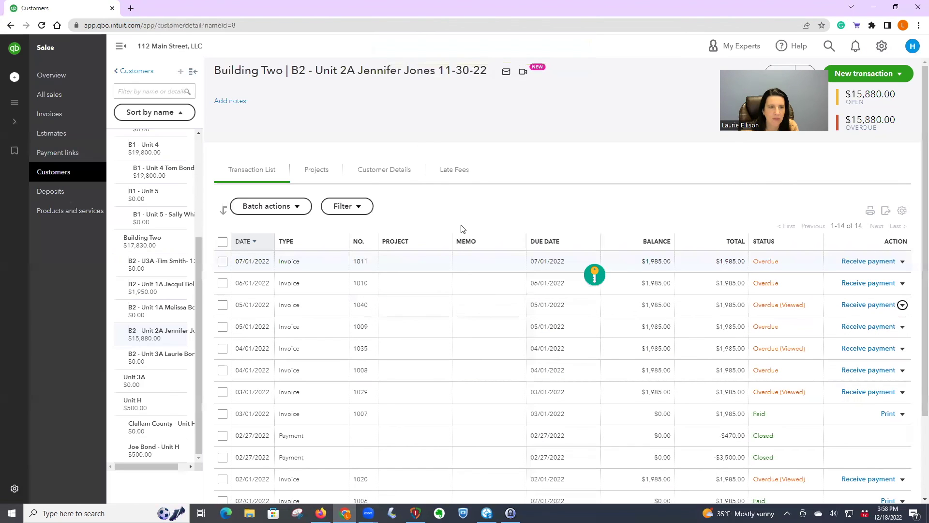